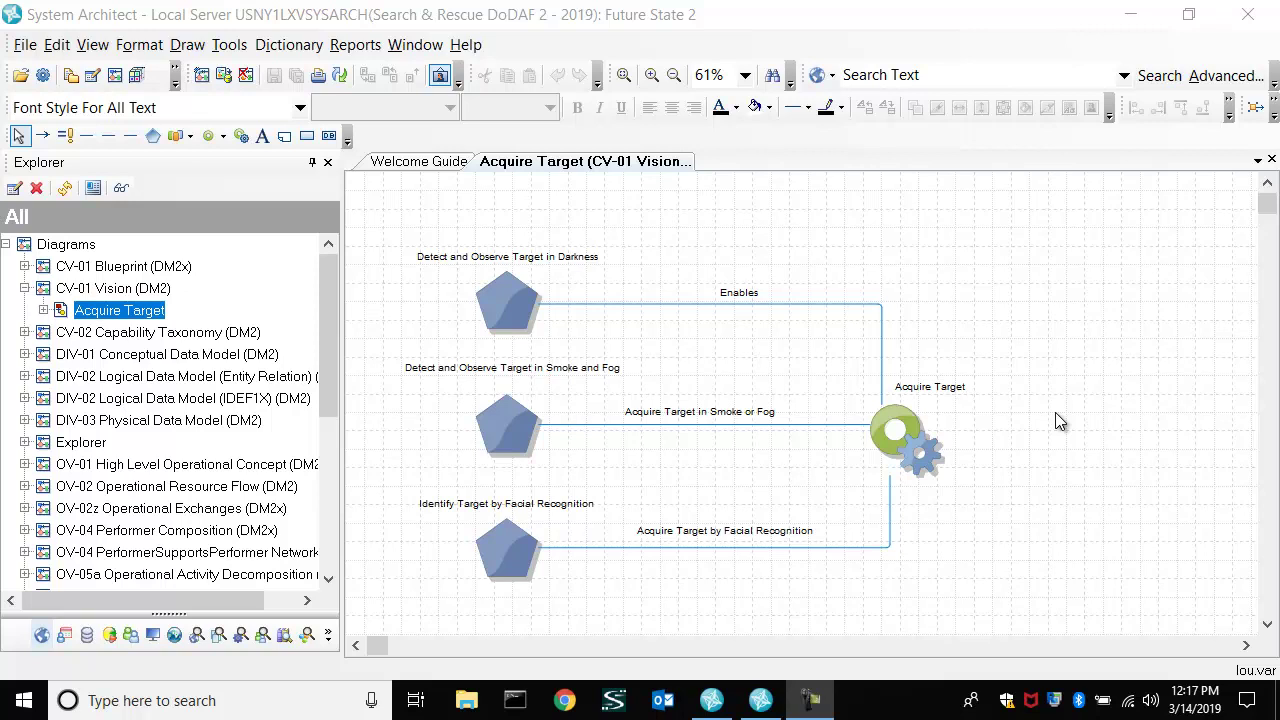
# - Bring the Encyclopedia Manager for Search & Rescue DoDAF 2 - 2019 to the front from the taskbar
pyautogui.click(709, 703)
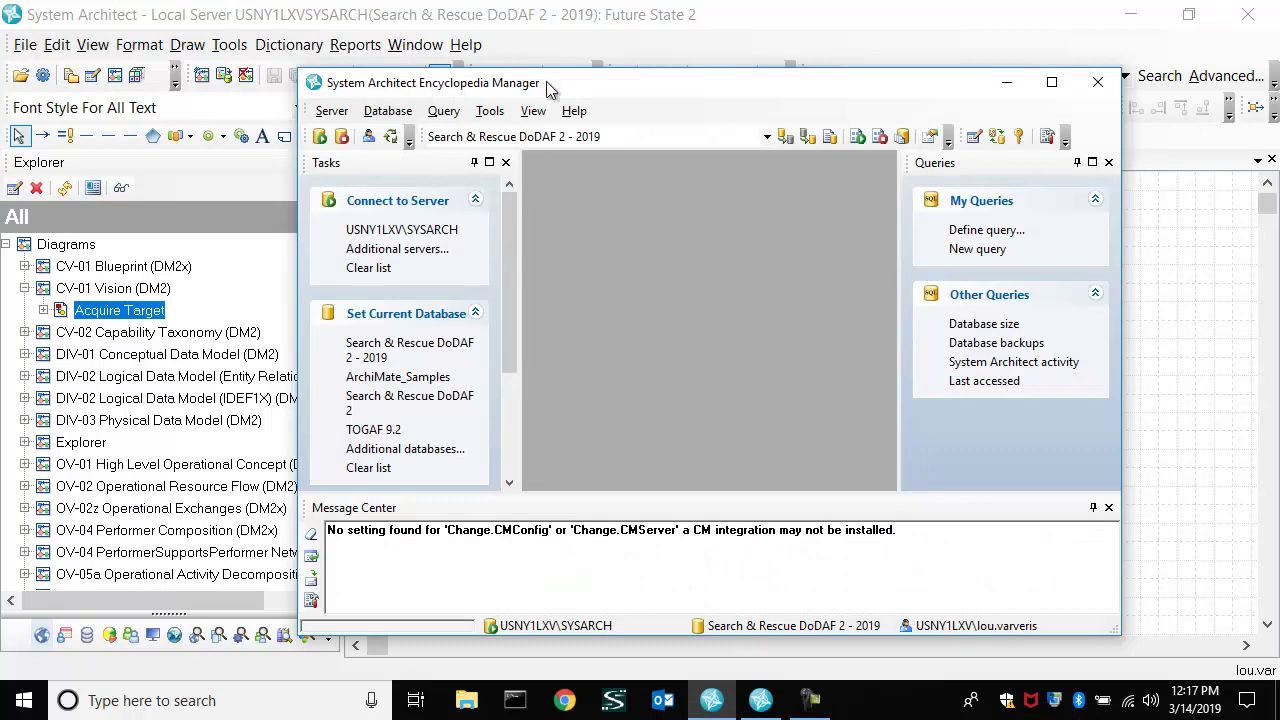
# - Open Tools > Manage Workspaces and centre the dialog listing As Is, Future State 1 and Future State 2
pyautogui.click(490, 111)
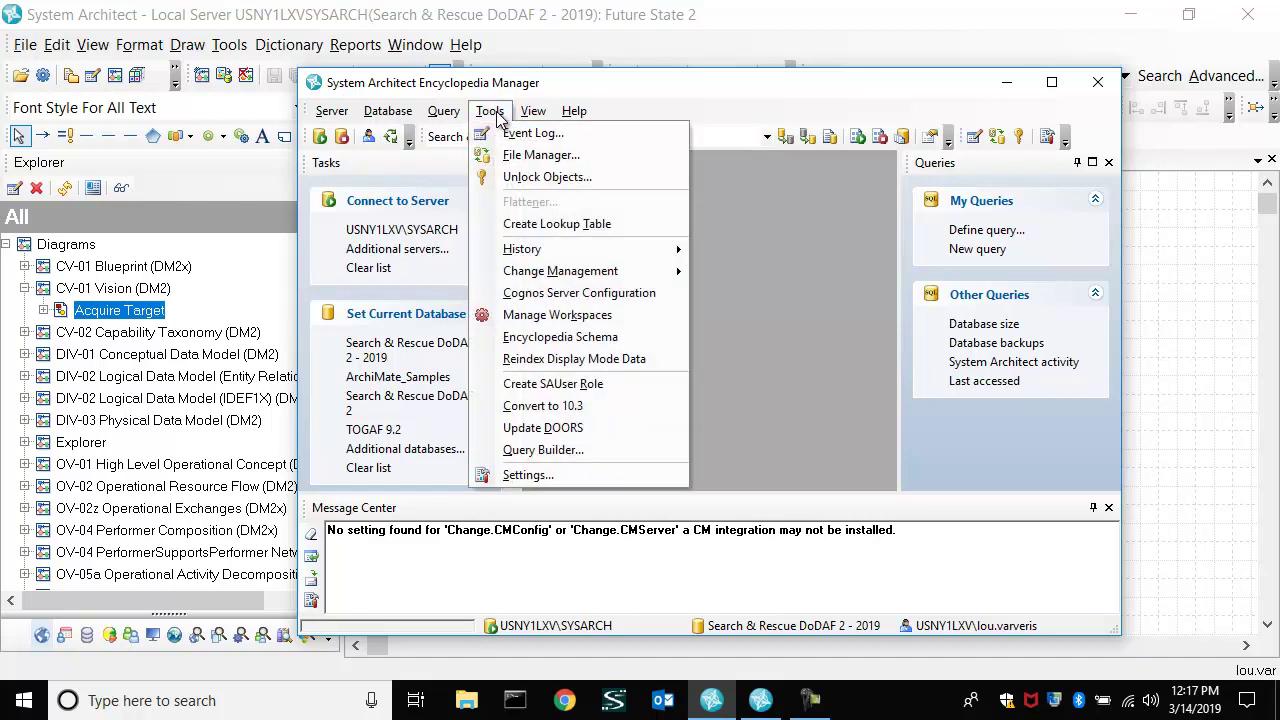
pyautogui.click(572, 315)
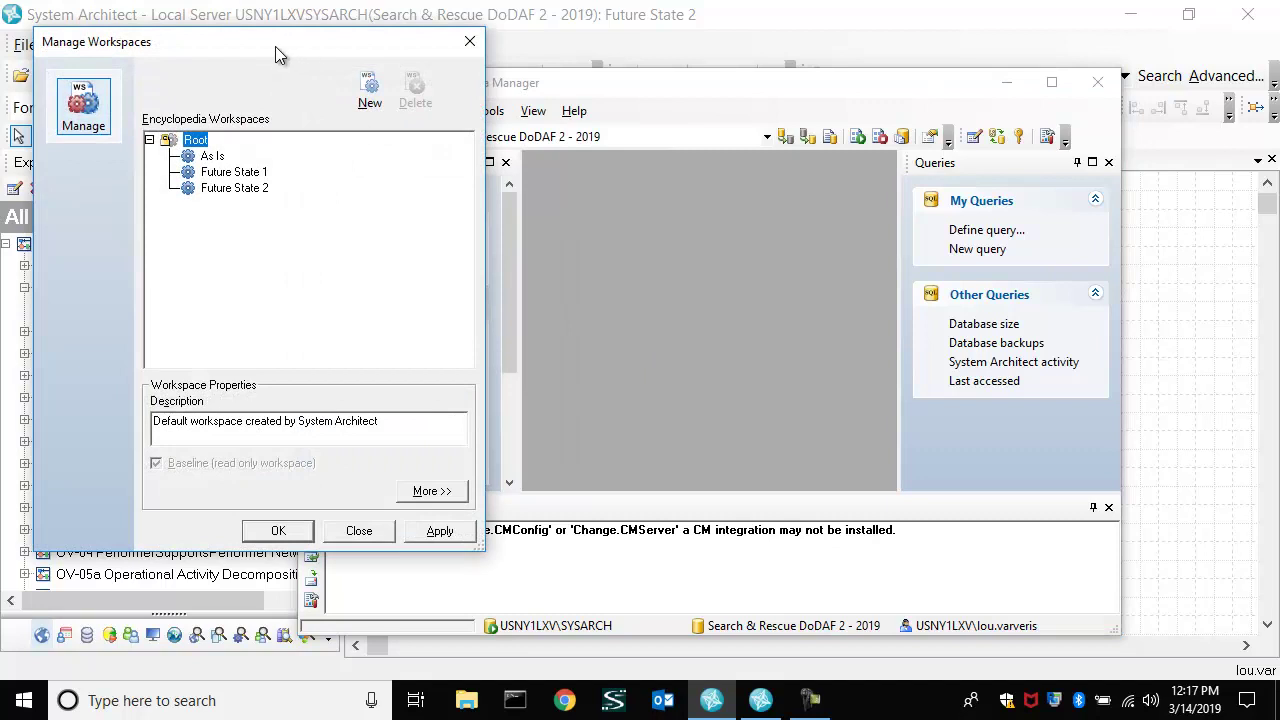
pyautogui.moveTo(278, 52); pyautogui.dragTo(662, 94)
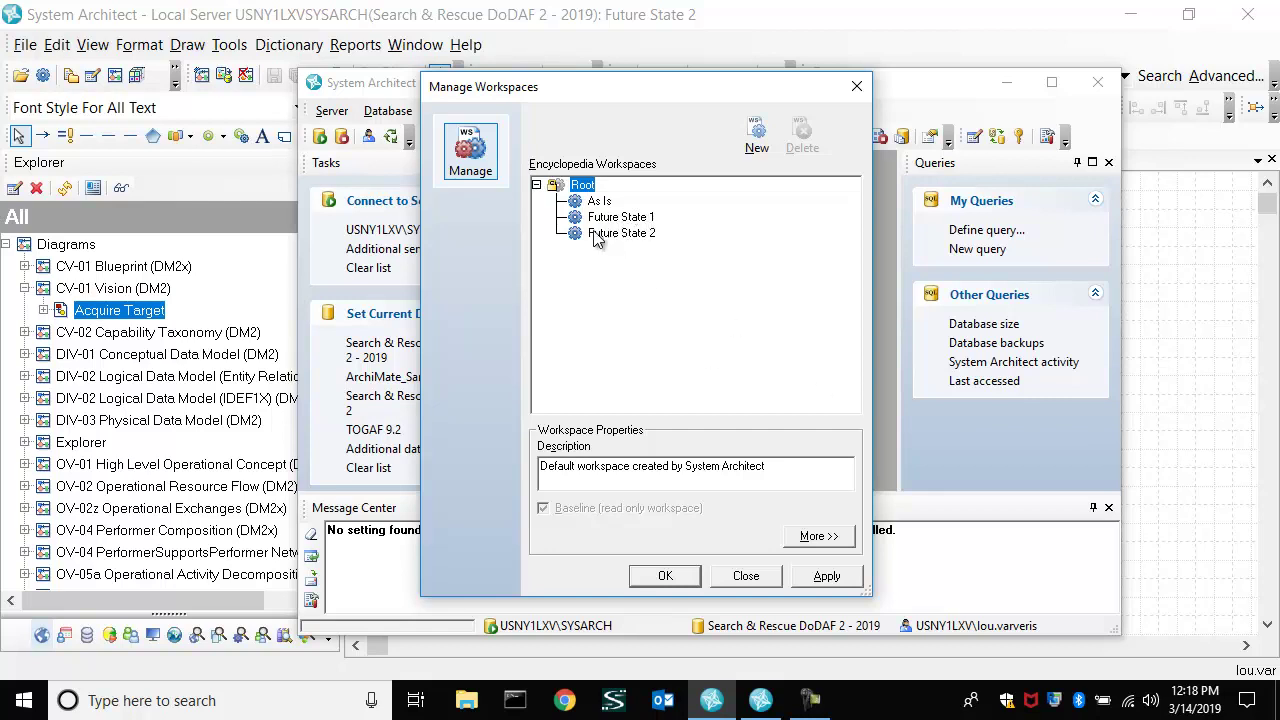
# - Add a workspace named 'Future State 3' under Root, then minimize the Encyclopedia Manager
pyautogui.click(745, 143)
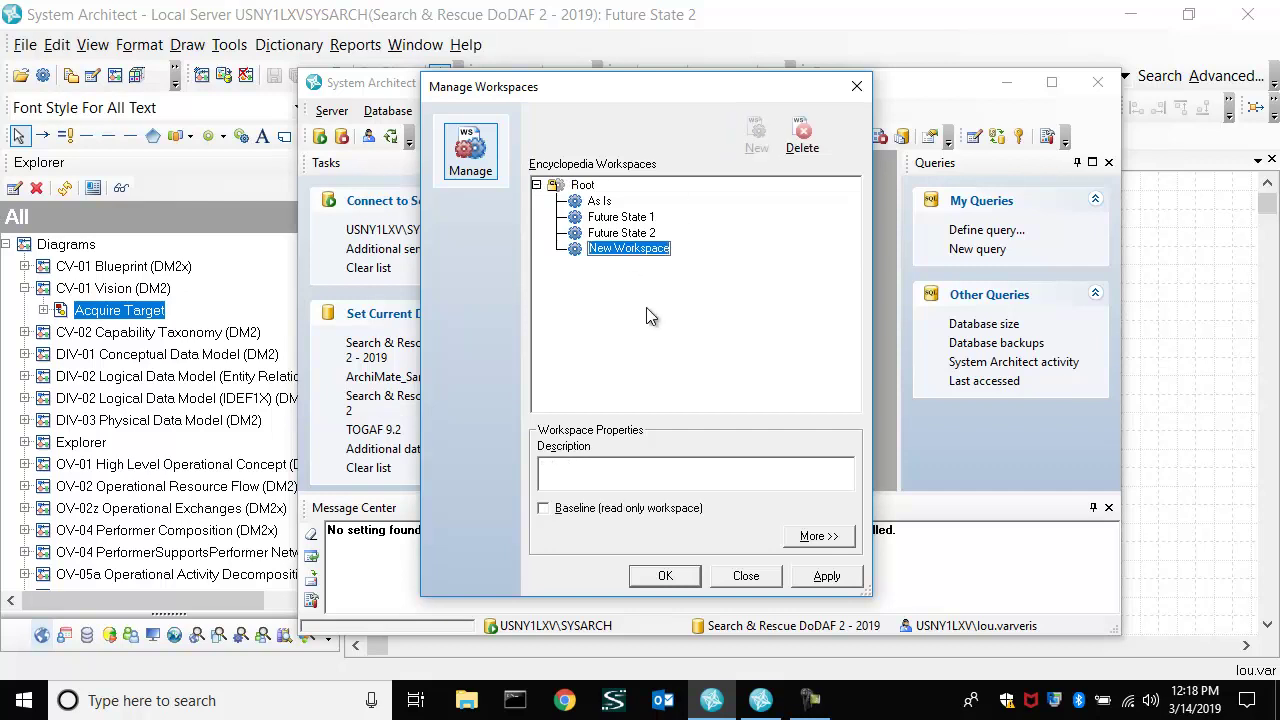
pyautogui.write('Future ')
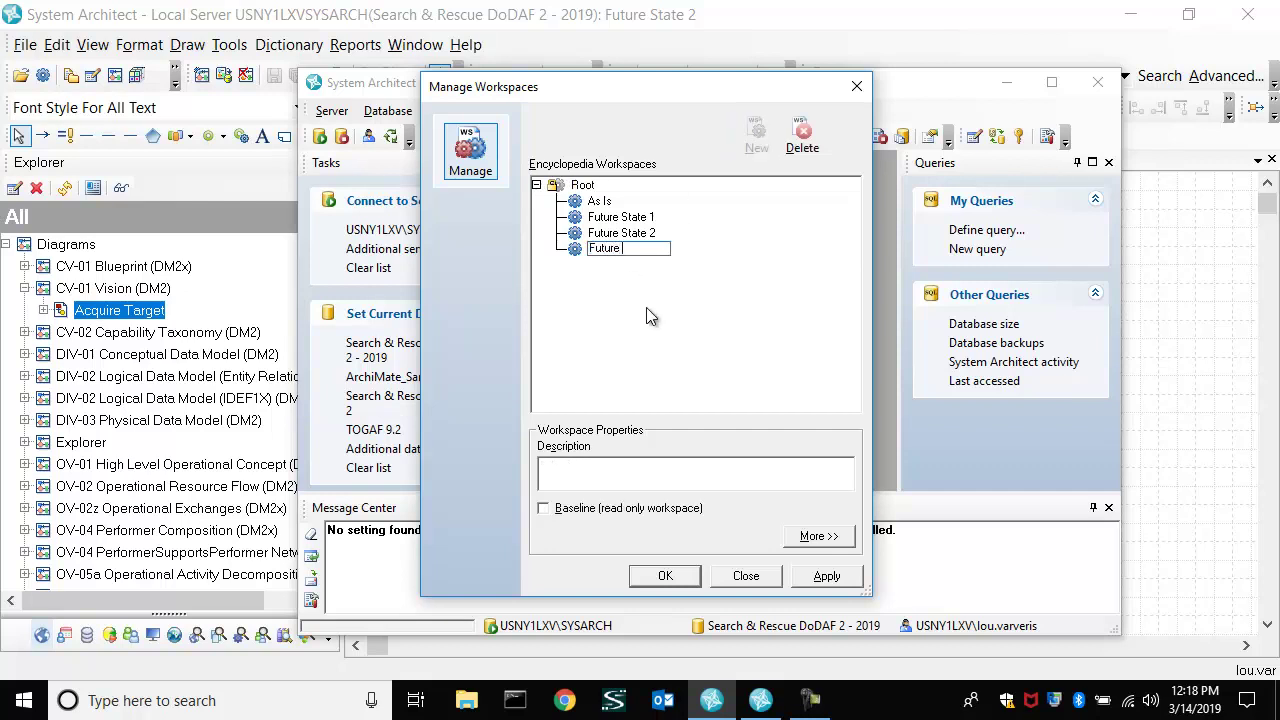
pyautogui.write('State 3')
pyautogui.press('Return')
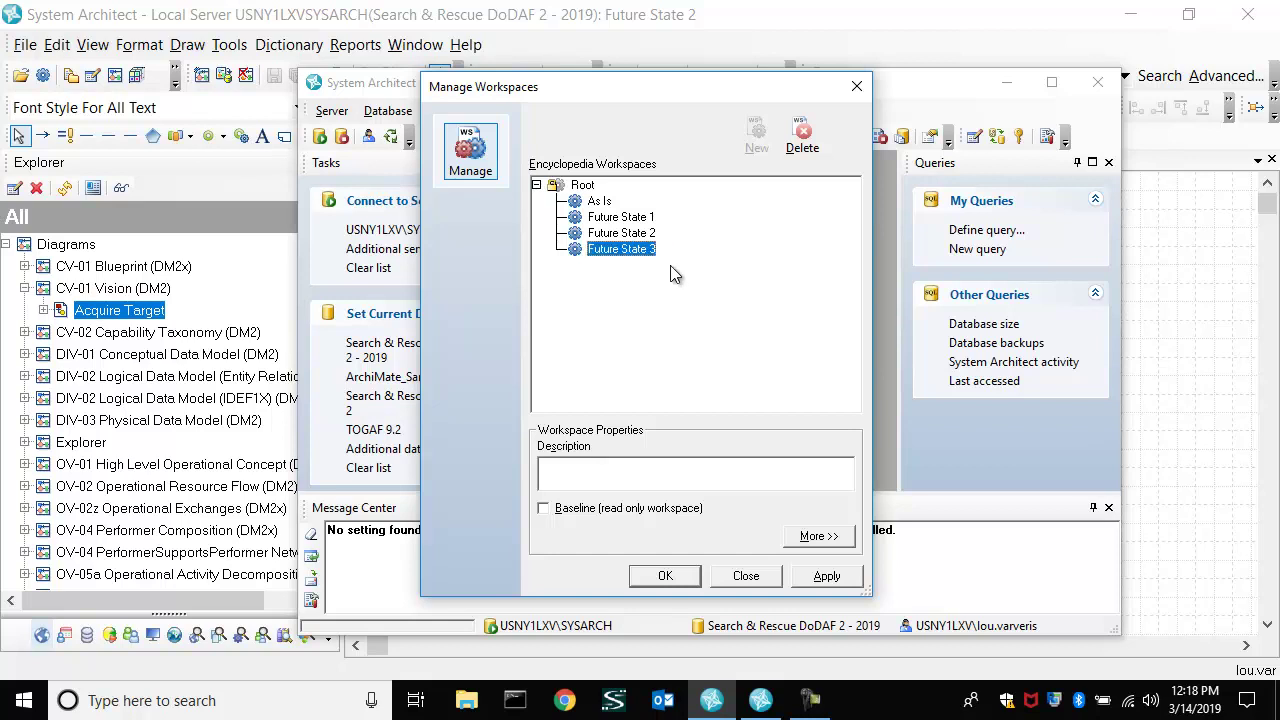
pyautogui.click(677, 580)
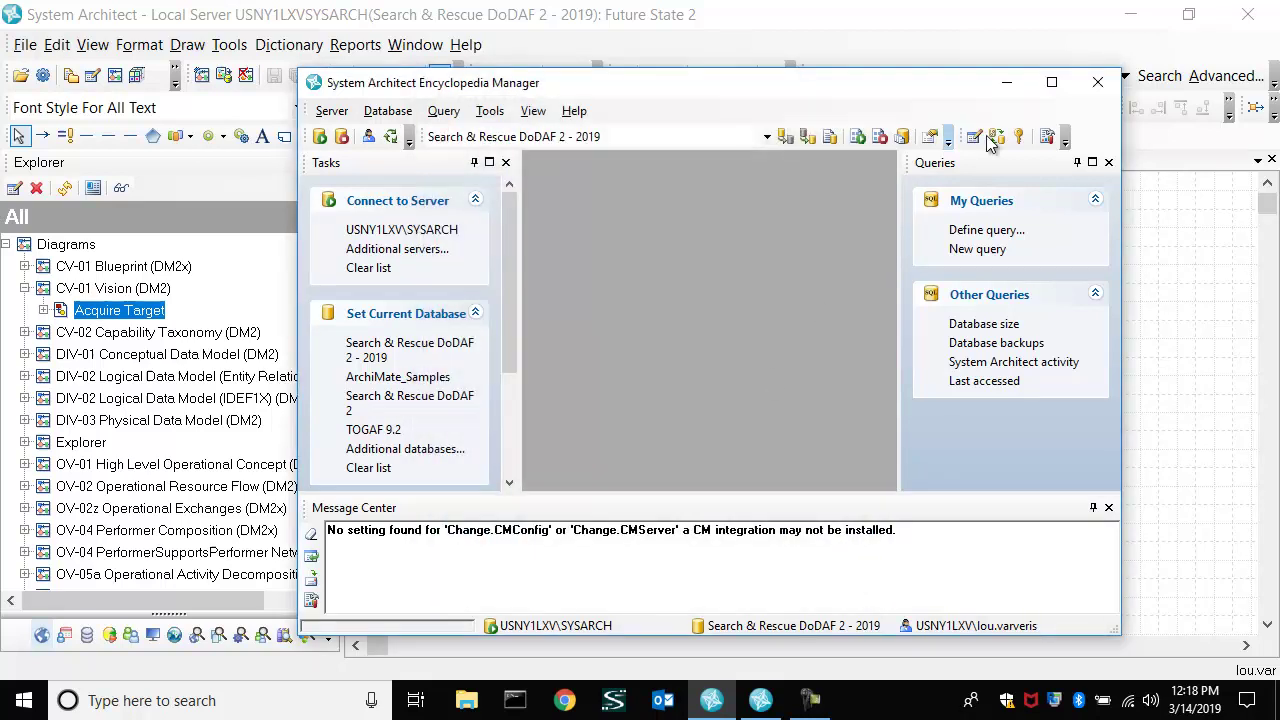
pyautogui.click(1012, 84)
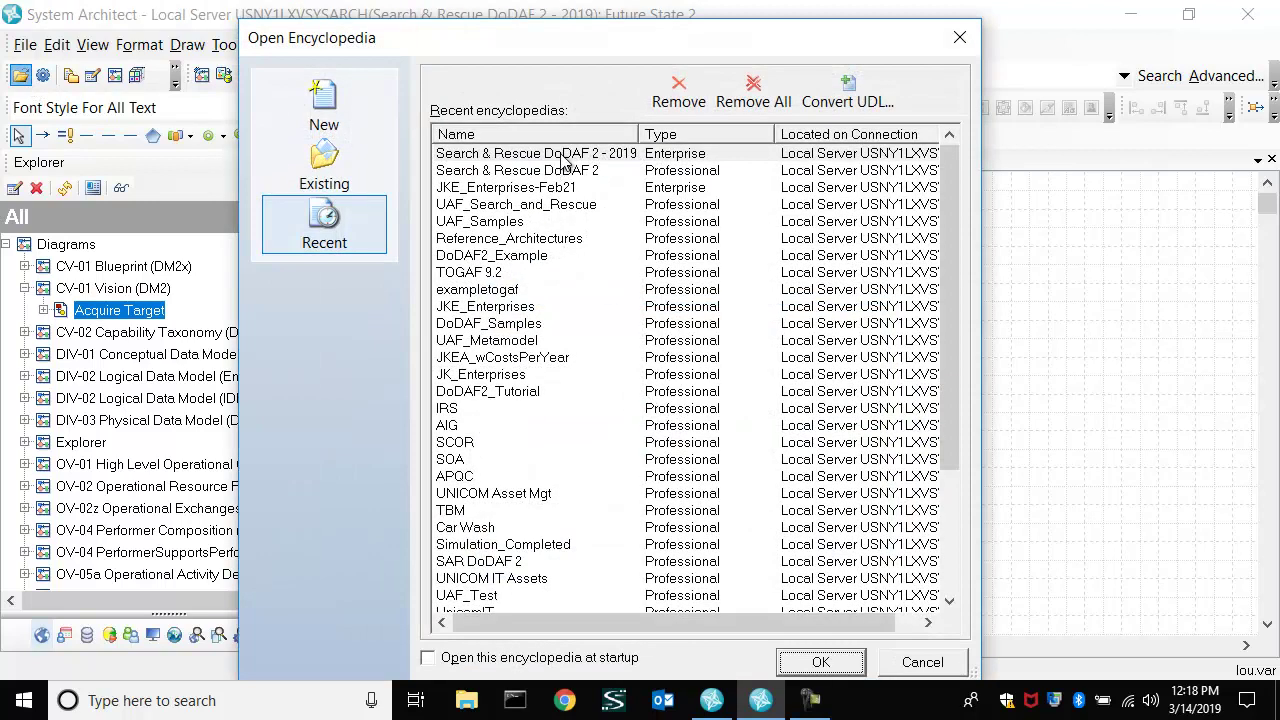
# - Open Search & Rescue DoDAF 2 - 2019 with Future State 3 chosen as the workspace
pyautogui.click(563, 156)
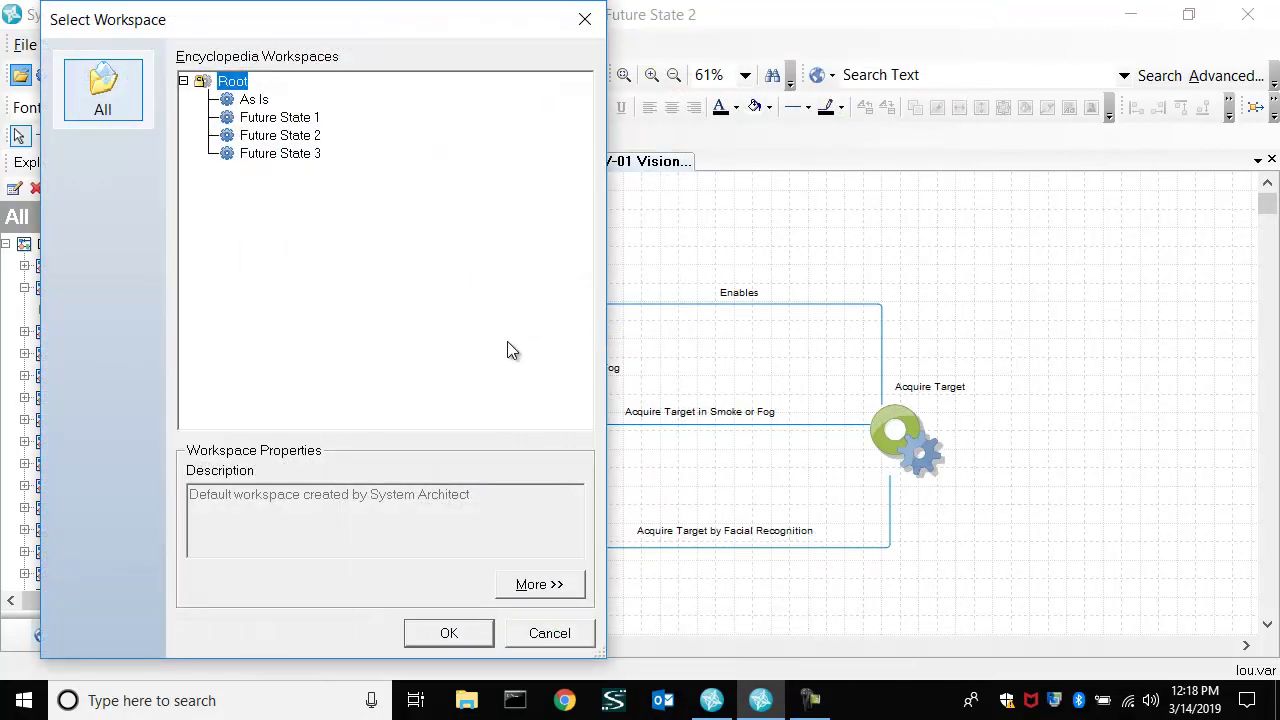
pyautogui.click(278, 155)
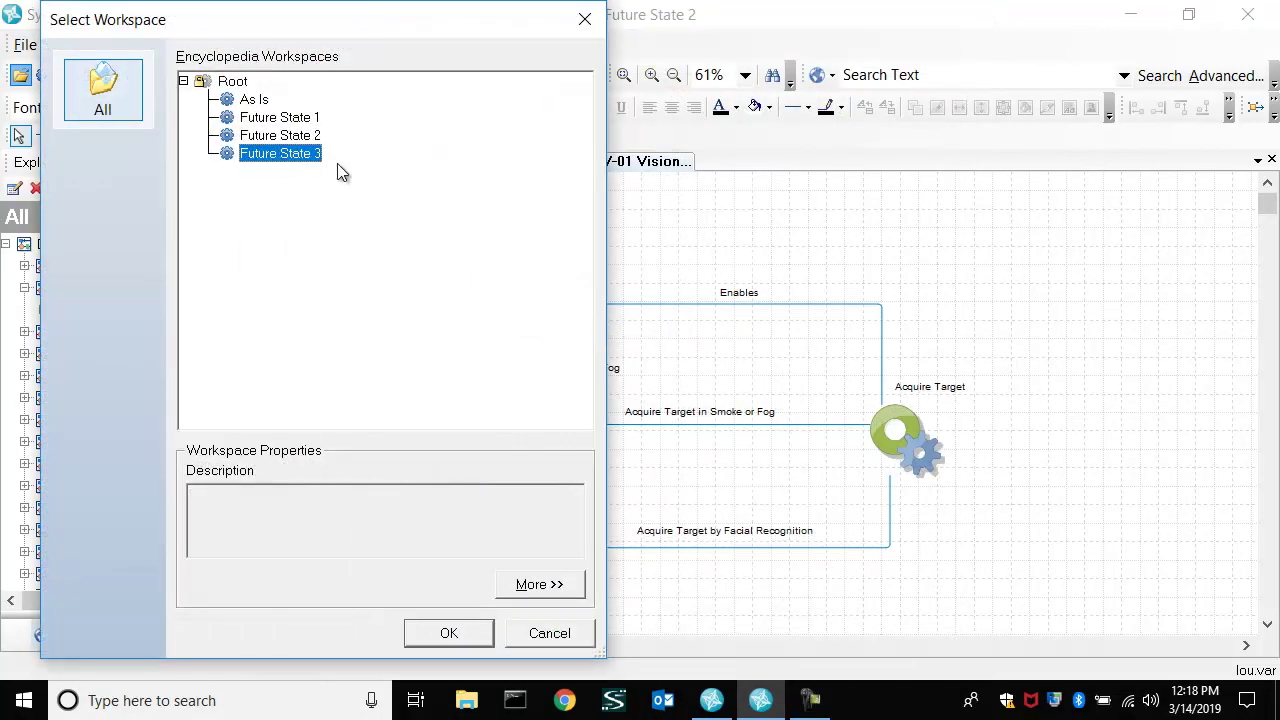
pyautogui.click(469, 634)
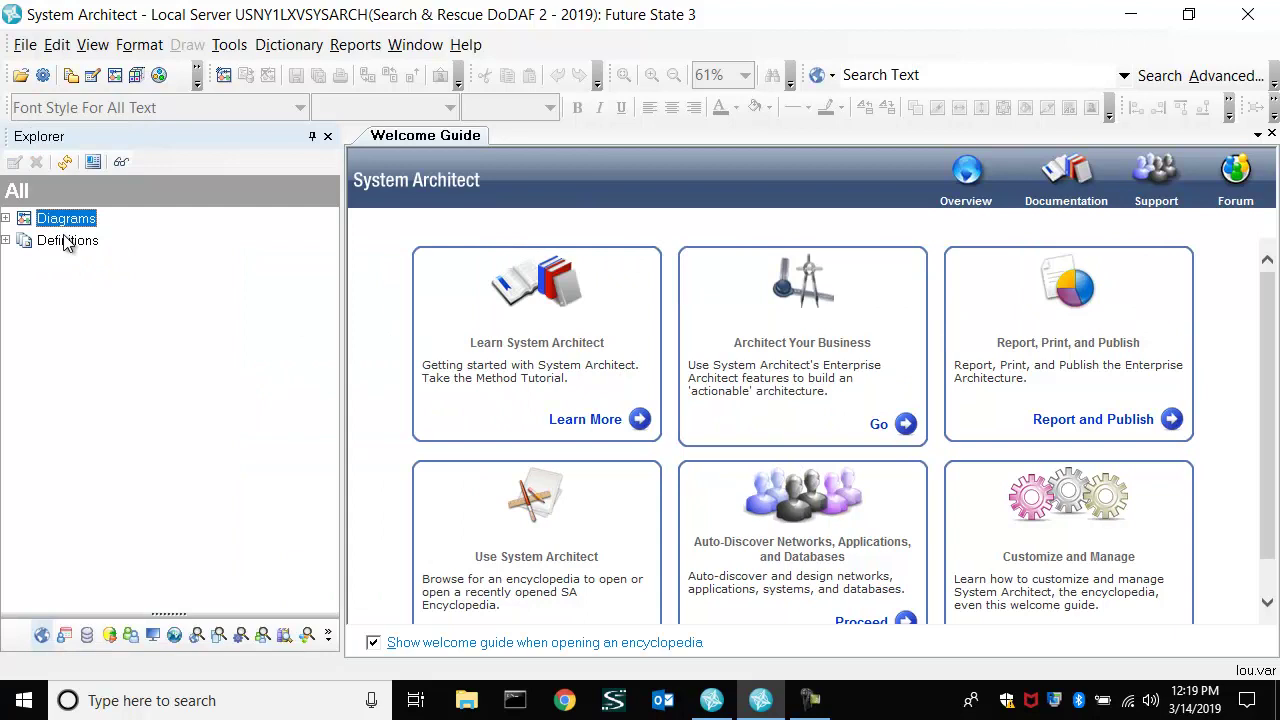
# - Expand Diagrams > CV-01 Vision (DM2) in the Explorer and open the Acquire Target diagram
pyautogui.doubleClick(66, 222)
pyautogui.doubleClick(82, 264)
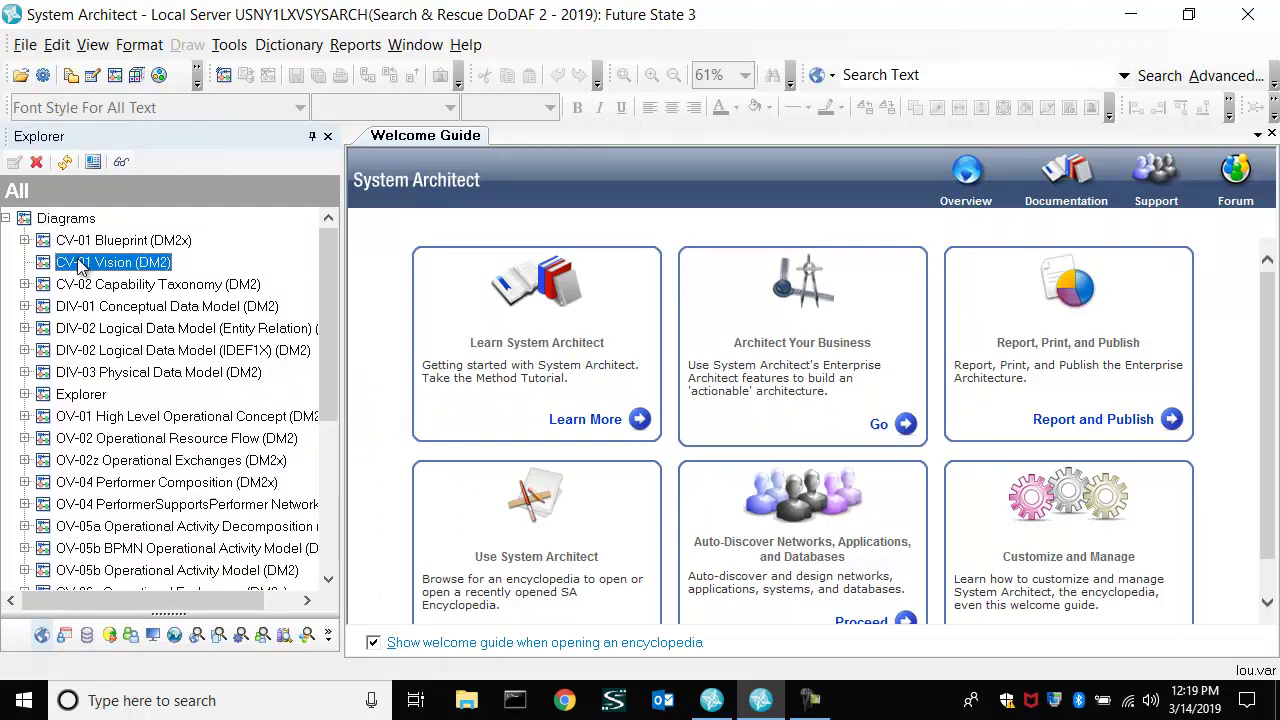
pyautogui.doubleClick(118, 284)
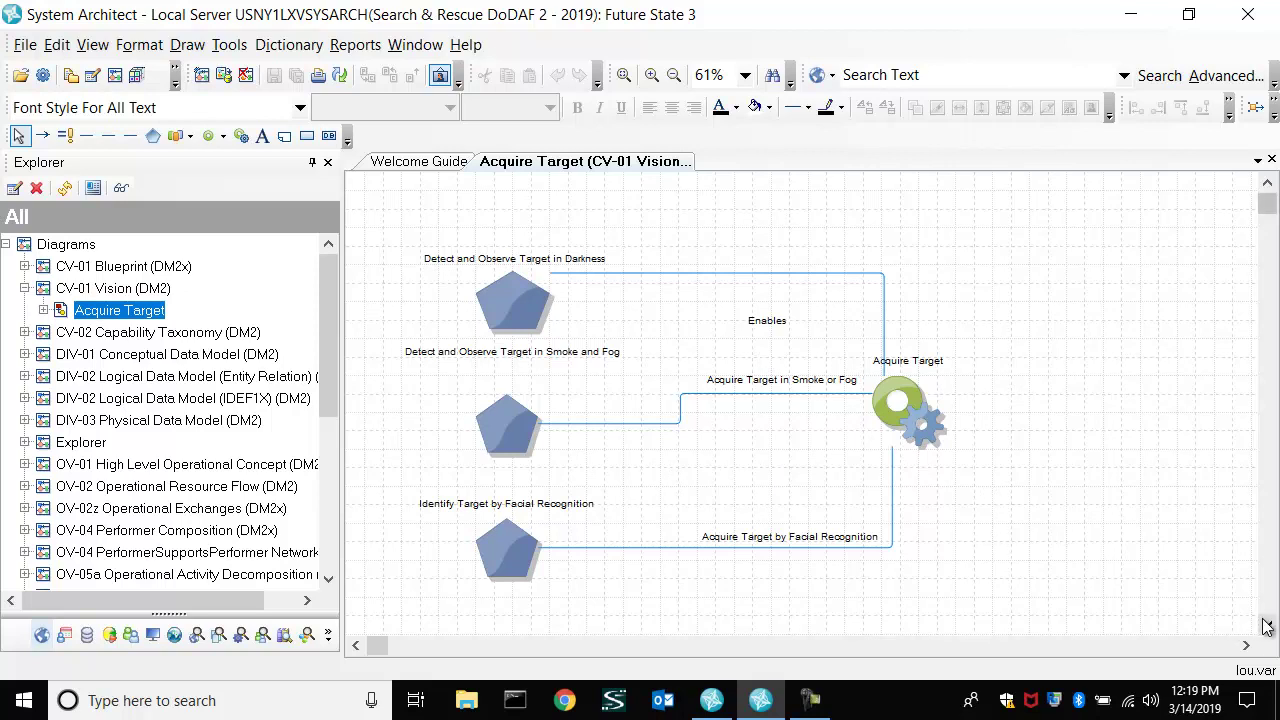
# - Draw a new Capability below the three pentagons named Acquire Target in Snowstorm
pyautogui.click(1267, 625)
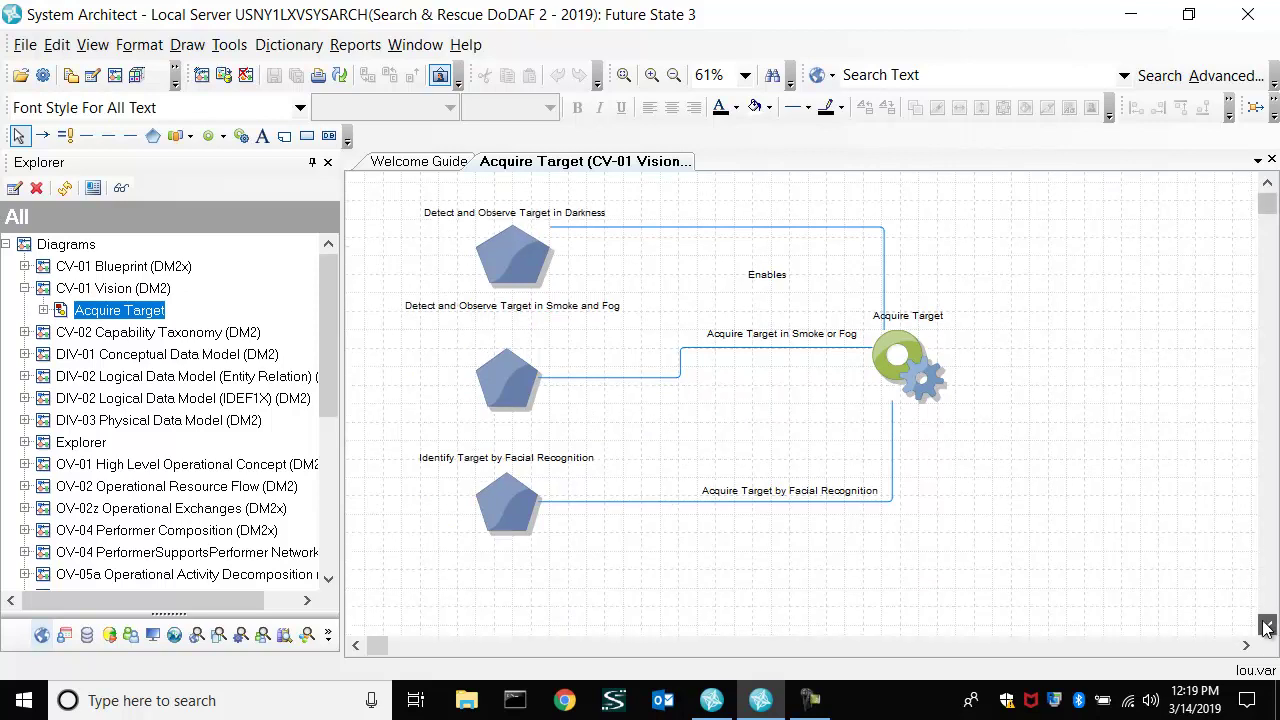
pyautogui.click(152, 135)
pyautogui.moveTo(462, 582); pyautogui.dragTo(556, 623)
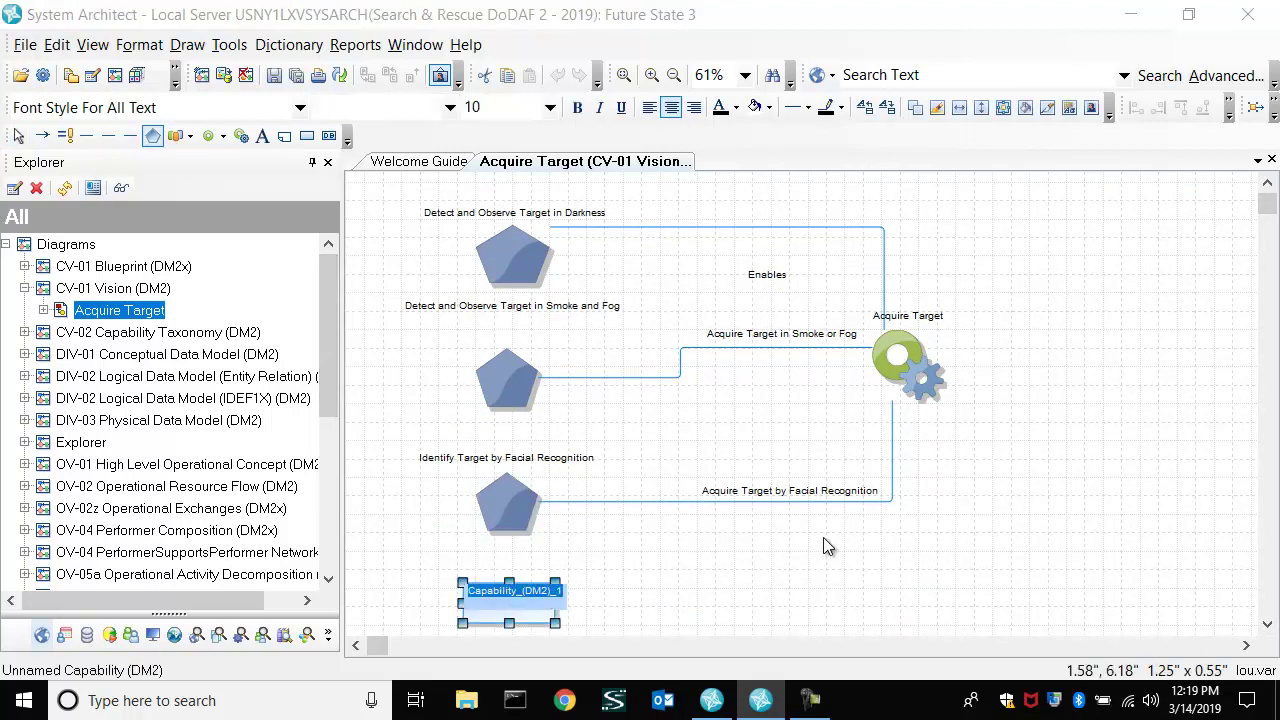
pyautogui.write('Aq')
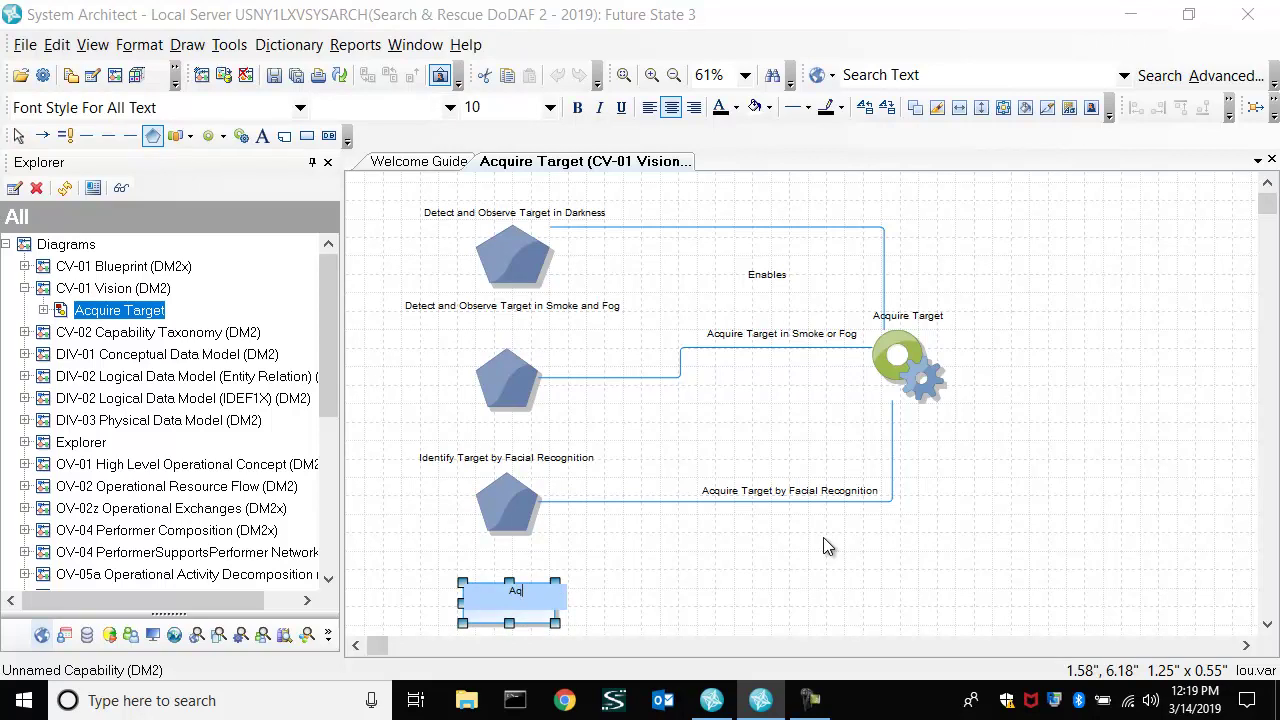
pyautogui.write('quire Target in Snows')
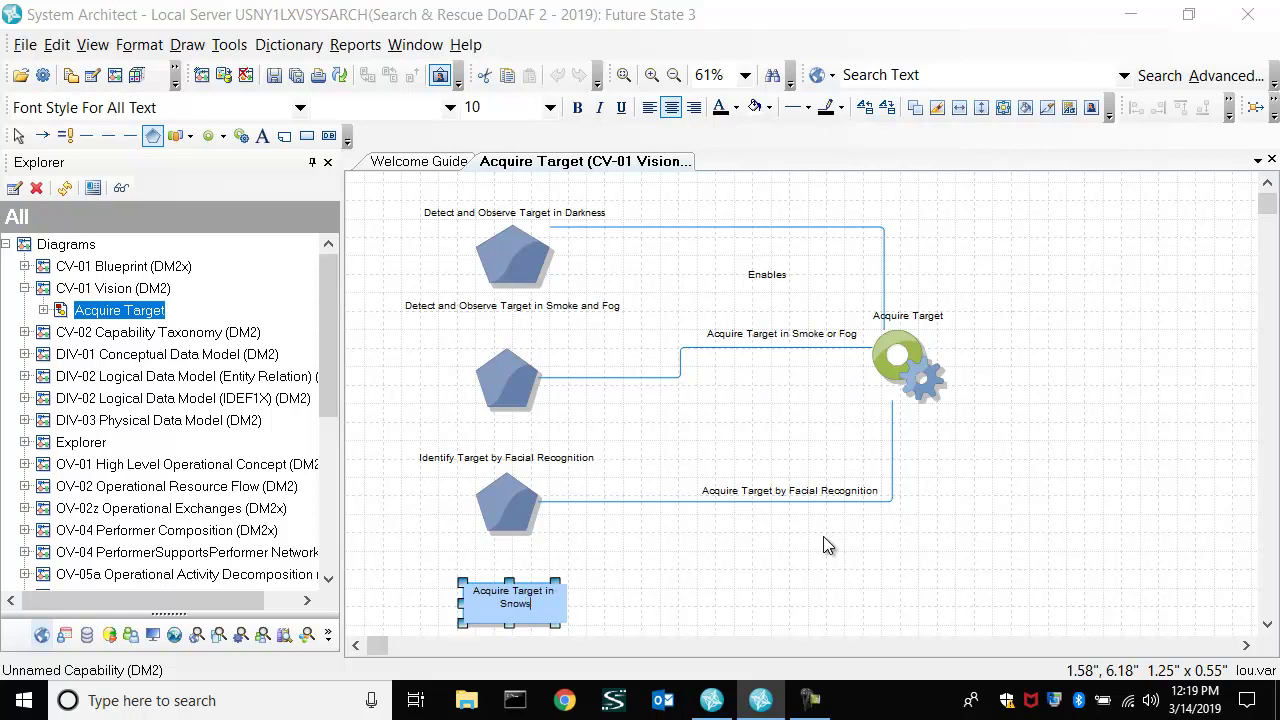
pyautogui.write('torm')
pyautogui.press('Return')
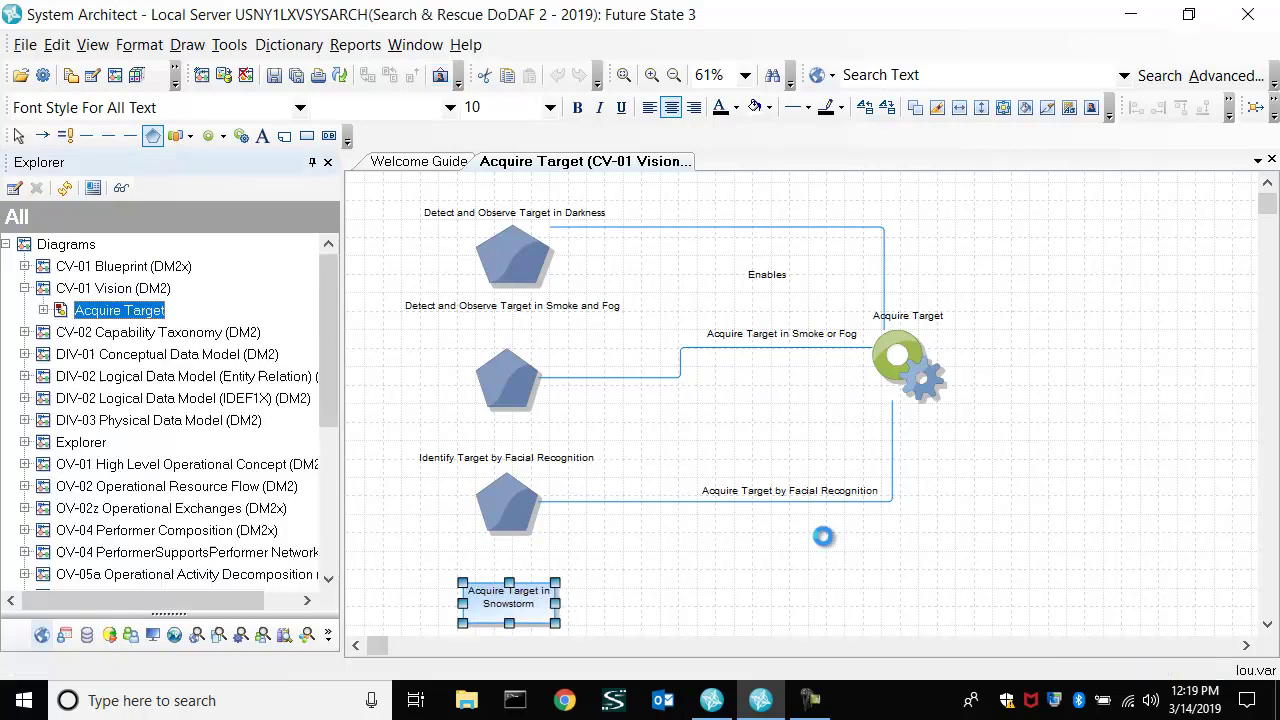
# - Connect Acquire Target to the new capability with a relationship labelled 'Acquire Target in Snowstorm'
pyautogui.click(94, 141)
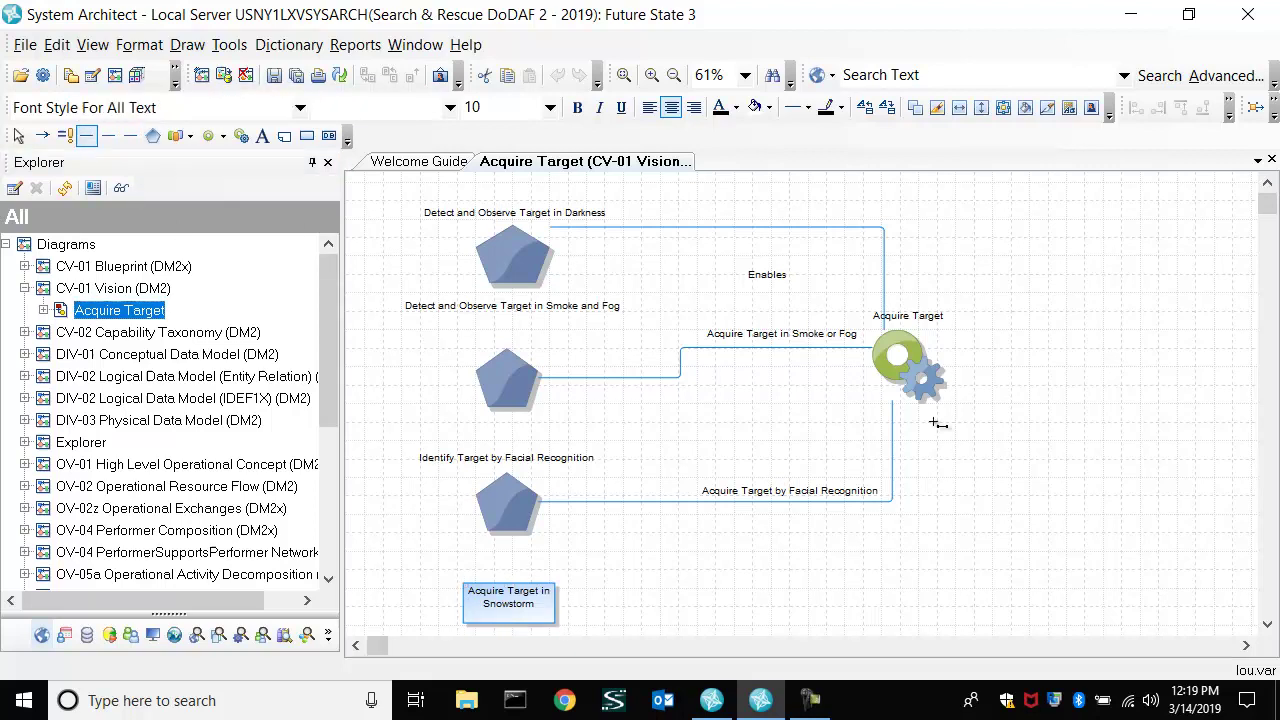
pyautogui.moveTo(923, 393); pyautogui.dragTo(560, 610)
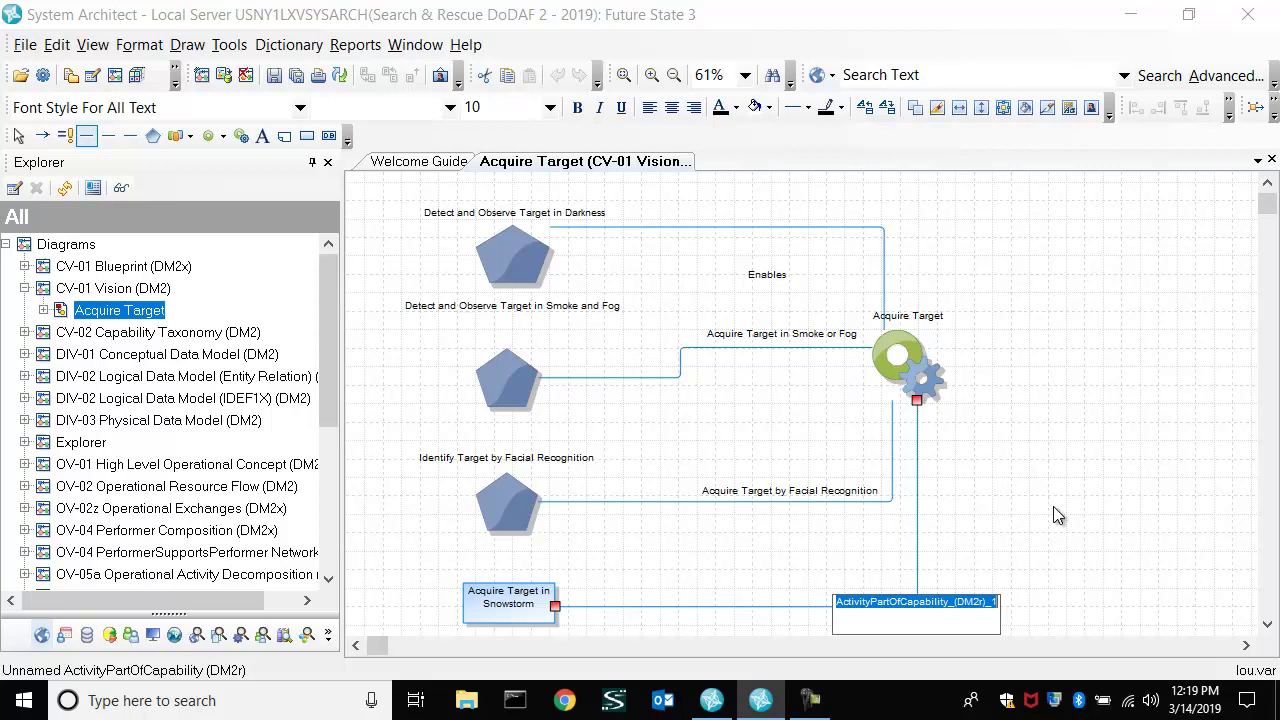
pyautogui.write('Acquire')
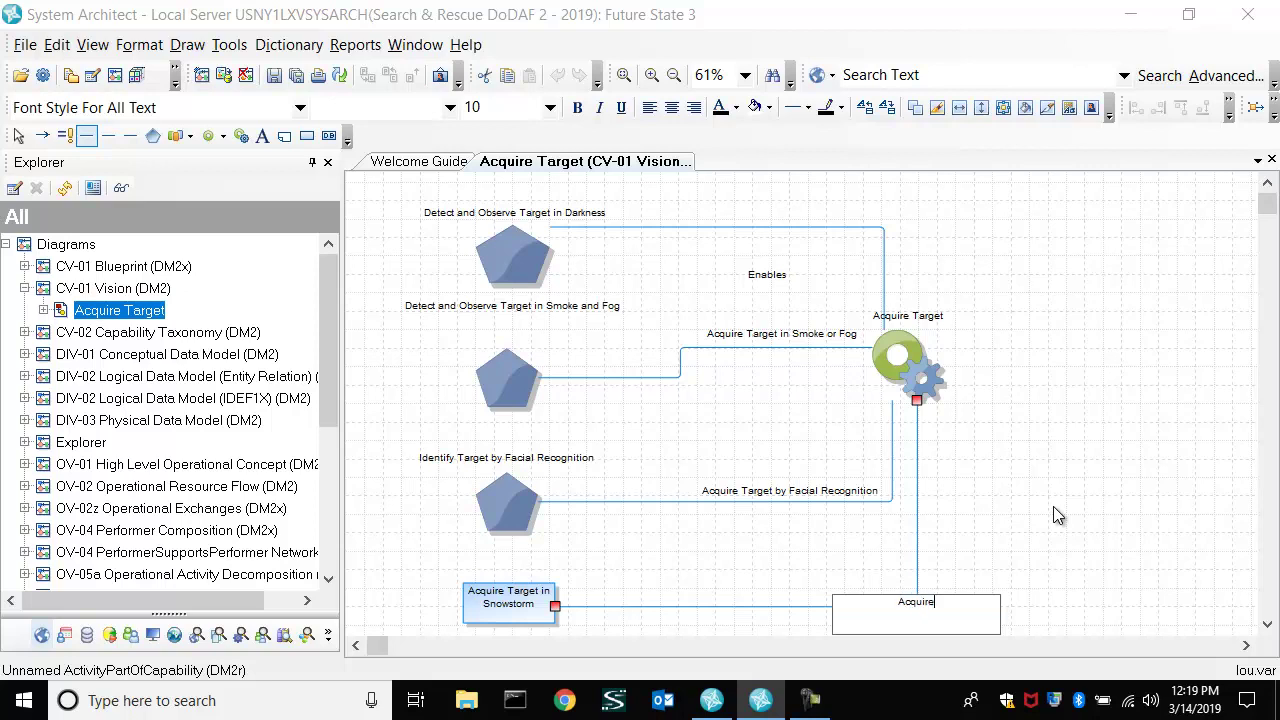
pyautogui.write(' Target in Snowstorm')
pyautogui.press('Return')
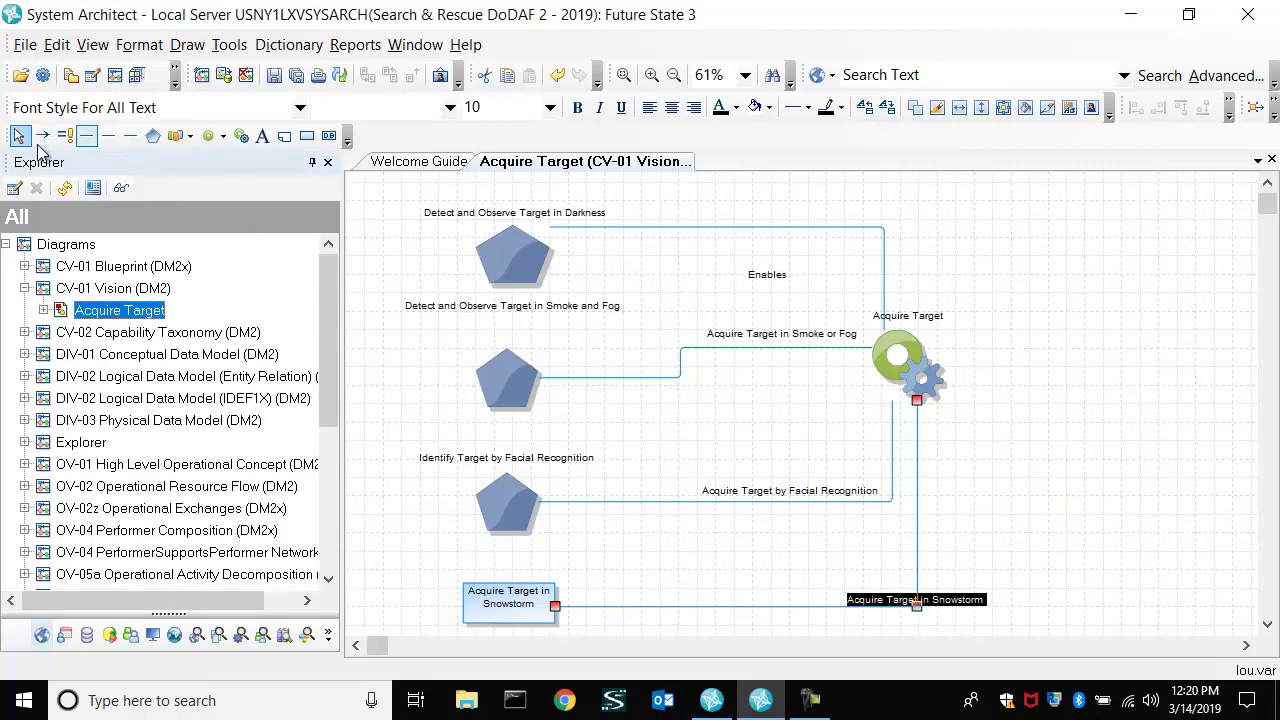
# - Move the relationship label beside its line and display the snowstorm capability with its adornment
pyautogui.click(18, 136)
pyautogui.moveTo(928, 604); pyautogui.dragTo(863, 592)
pyautogui.click(535, 612)
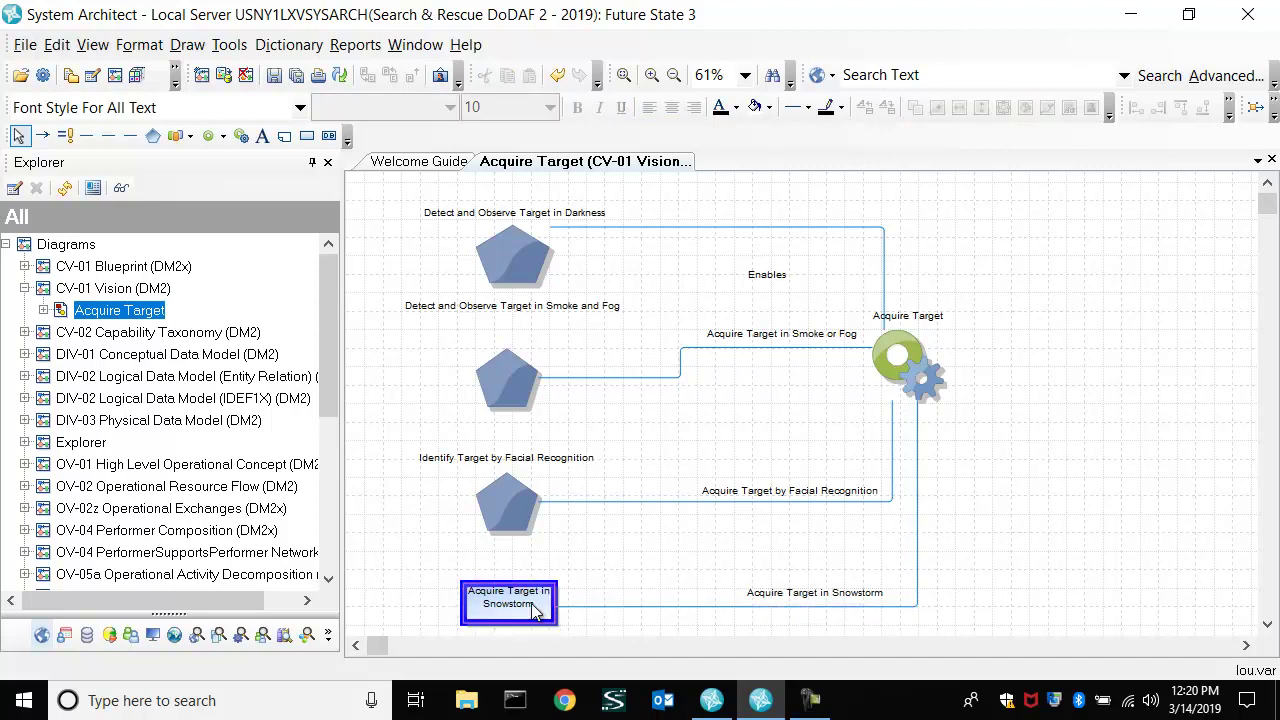
pyautogui.rightClick(535, 612)
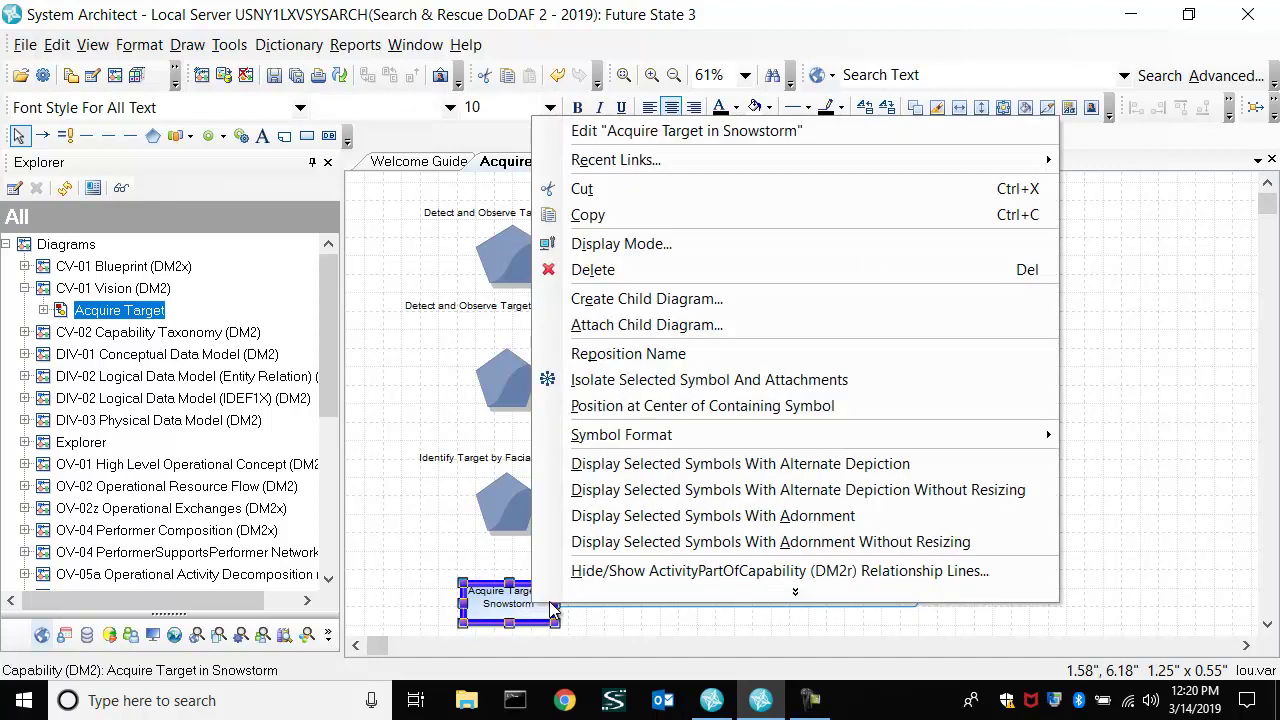
pyautogui.click(686, 516)
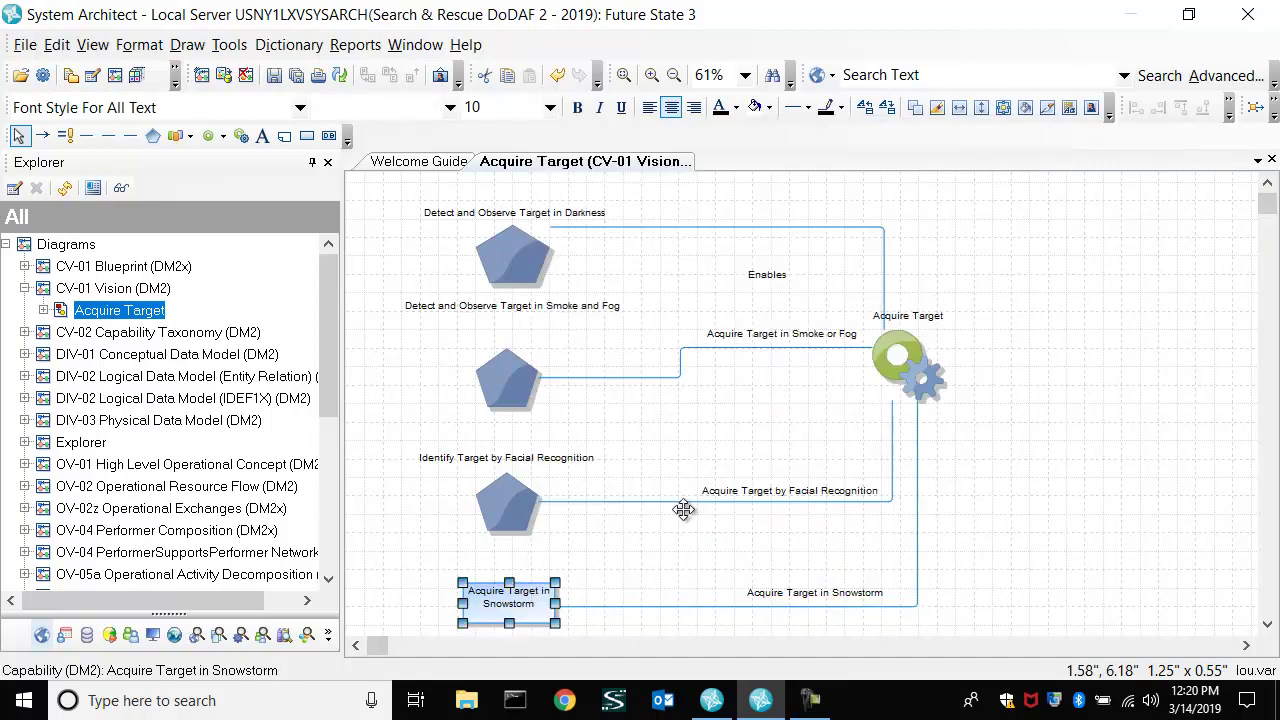
pyautogui.click(622, 551)
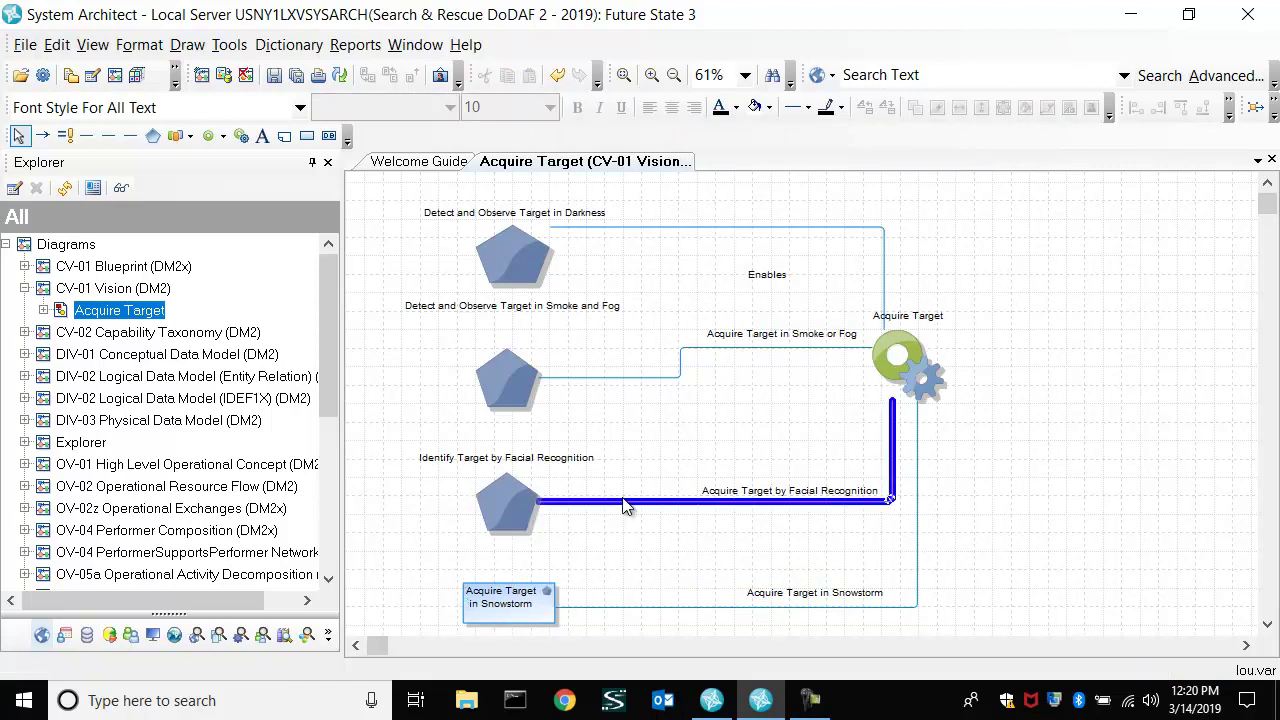
# - Paste 'This capability is needed by 2020.' as the Identify Target by Facial Recognition description
pyautogui.click(519, 507)
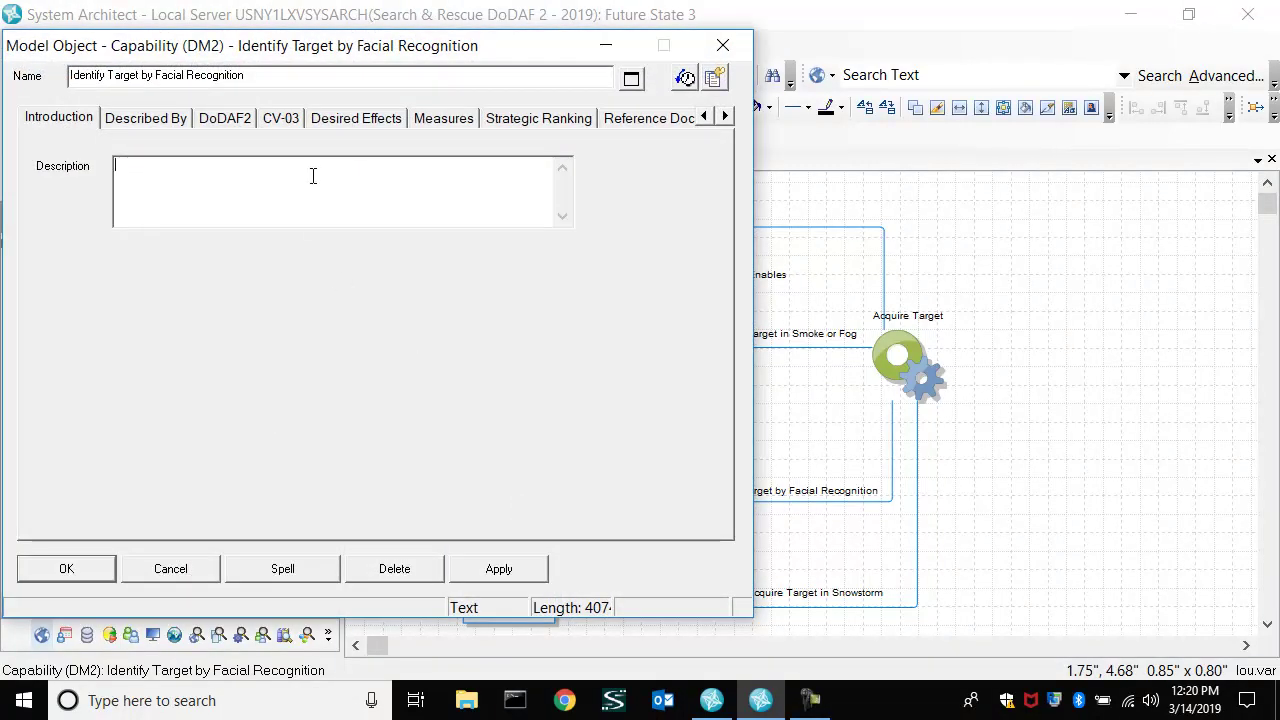
pyautogui.write('This capability is needed by 2020.')
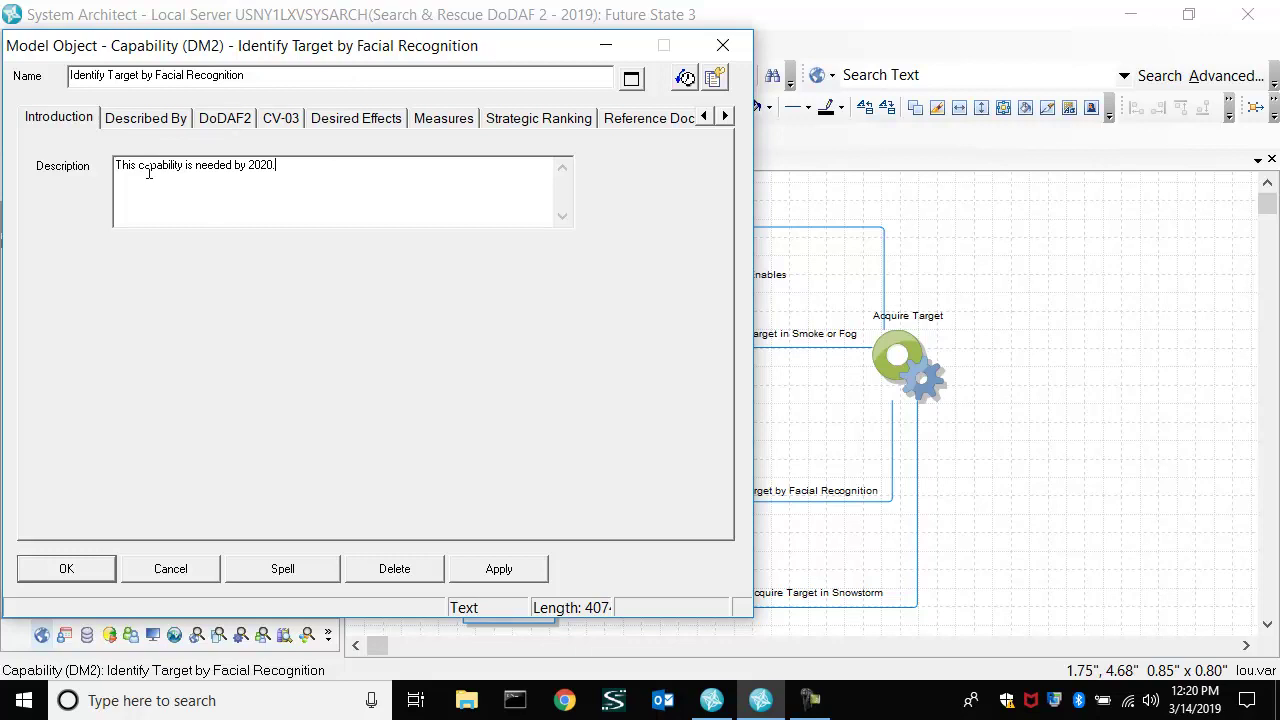
# - Close the capability definition, clear the selection, and save the Acquire Target diagram via File > Save Diagram
pyautogui.click(66, 569)
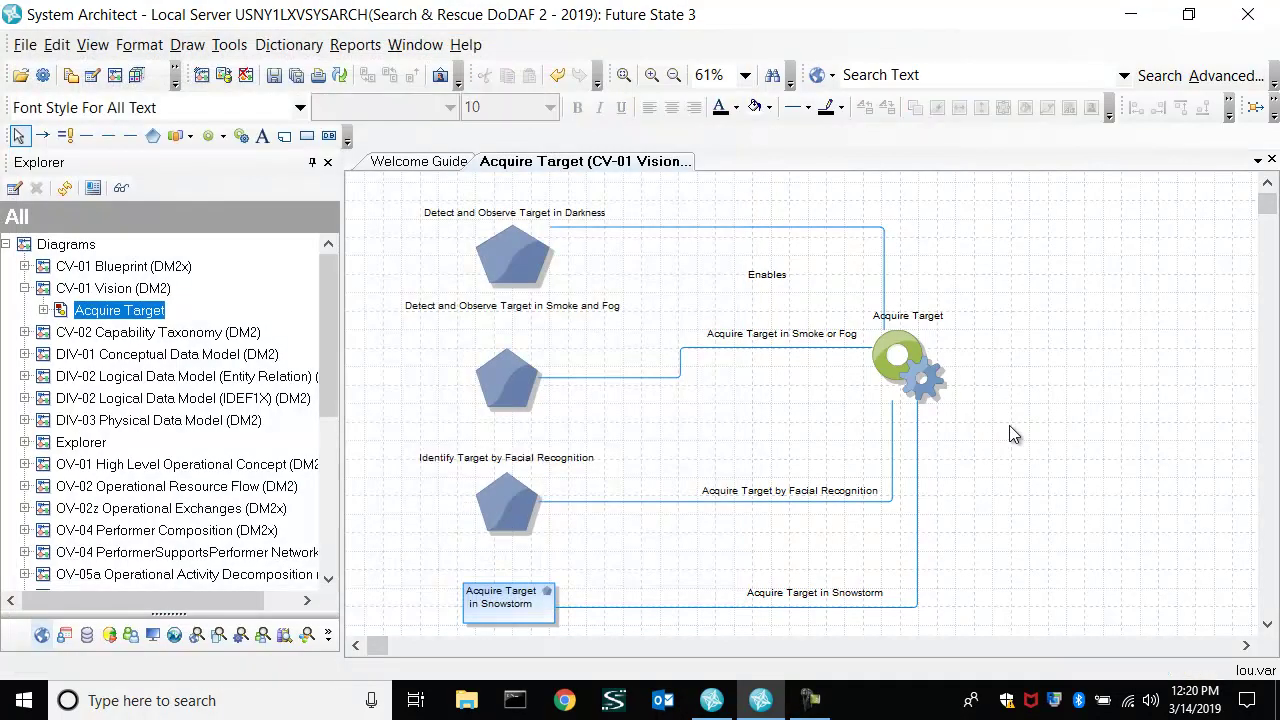
pyautogui.click(510, 500)
pyautogui.click(731, 608)
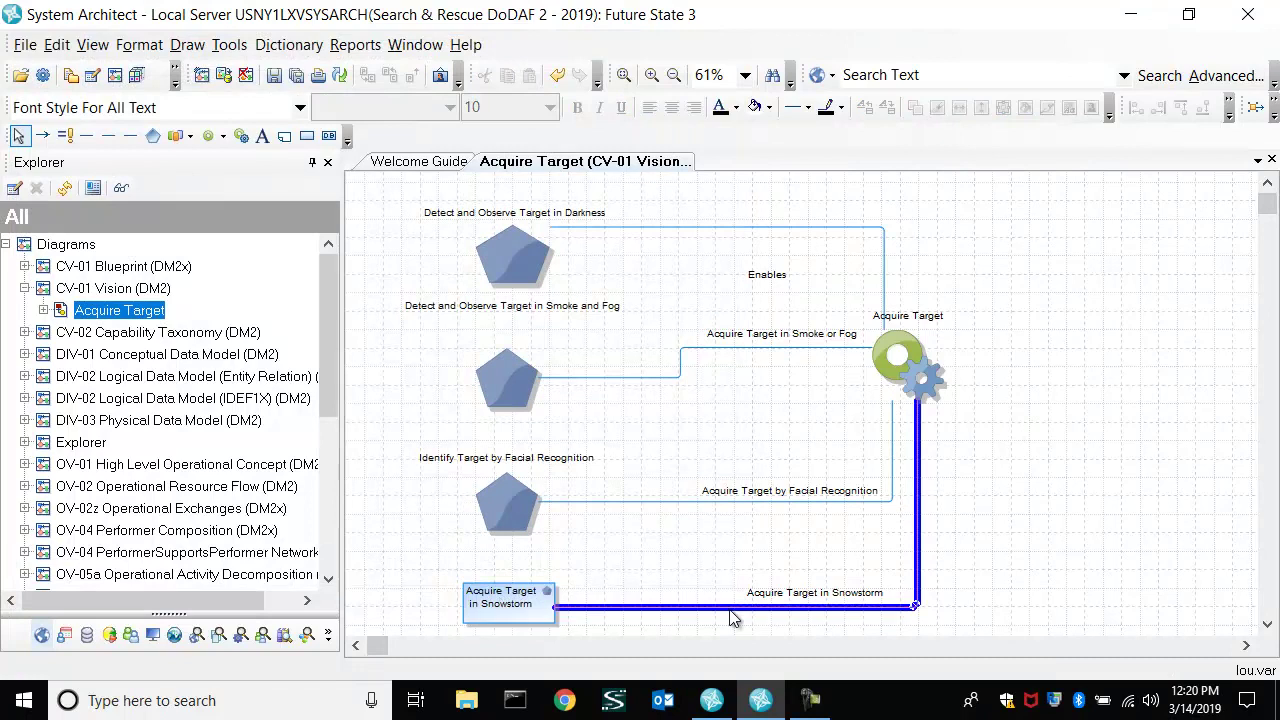
pyautogui.click(842, 618)
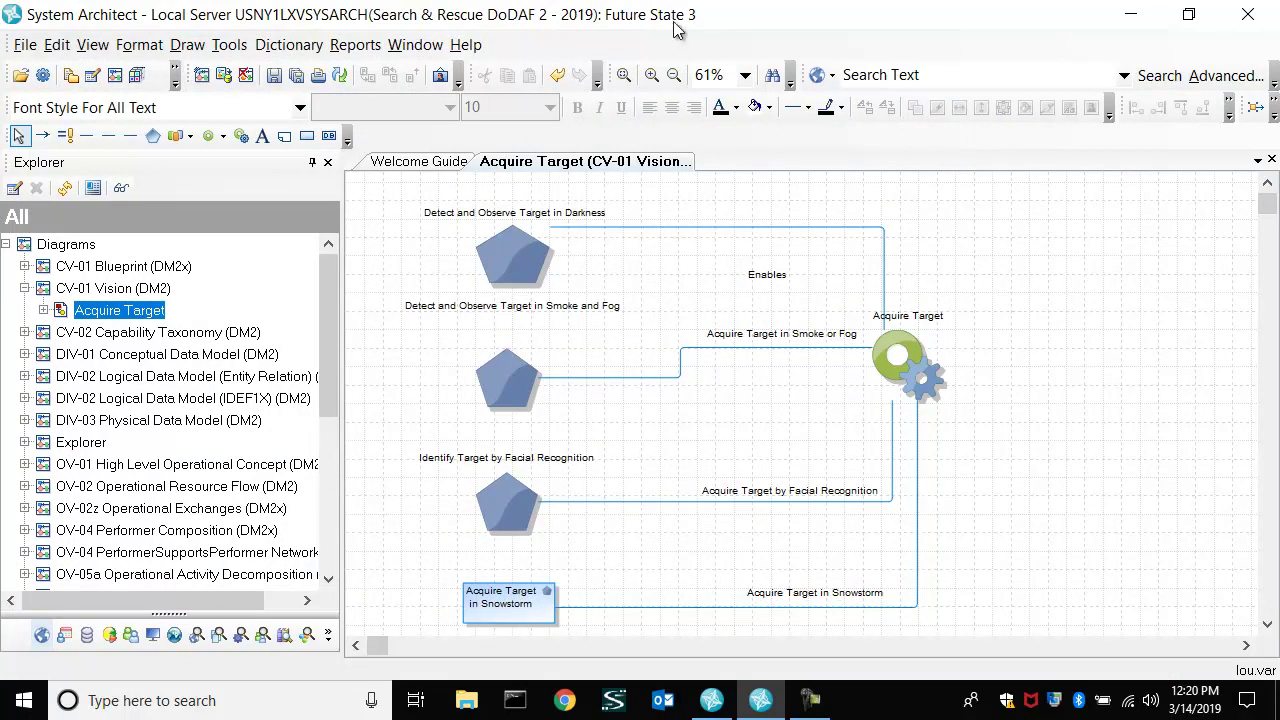
pyautogui.click(25, 45)
pyautogui.click(68, 98)
# - Start Merge Workspace from Future State 3 with Future State 1 as target, advancing to object history
pyautogui.click(236, 48)
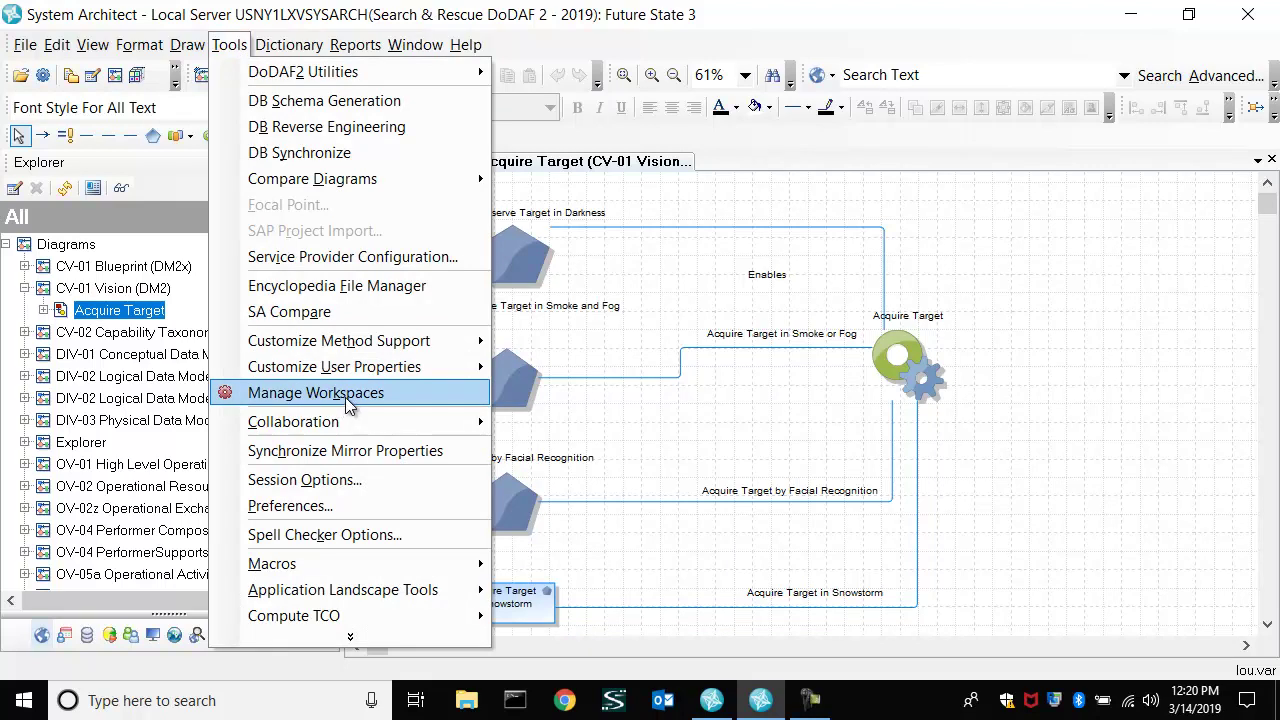
pyautogui.moveTo(339, 420)
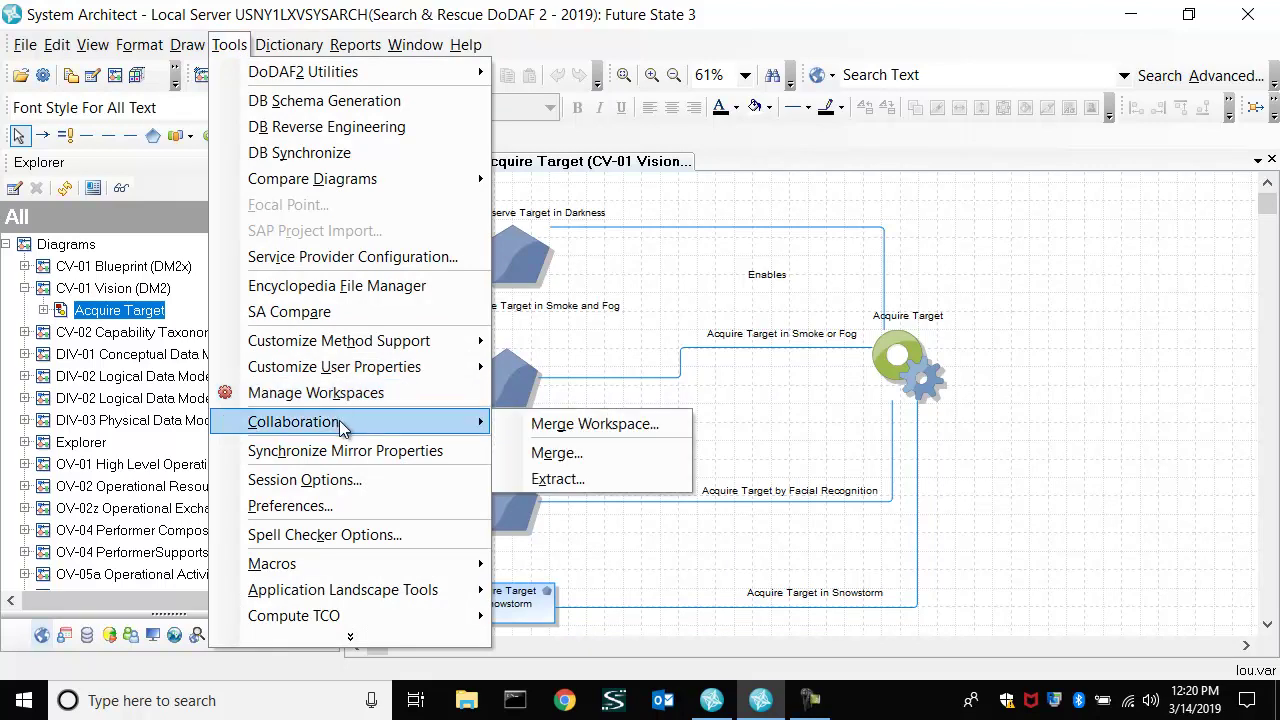
pyautogui.click(613, 426)
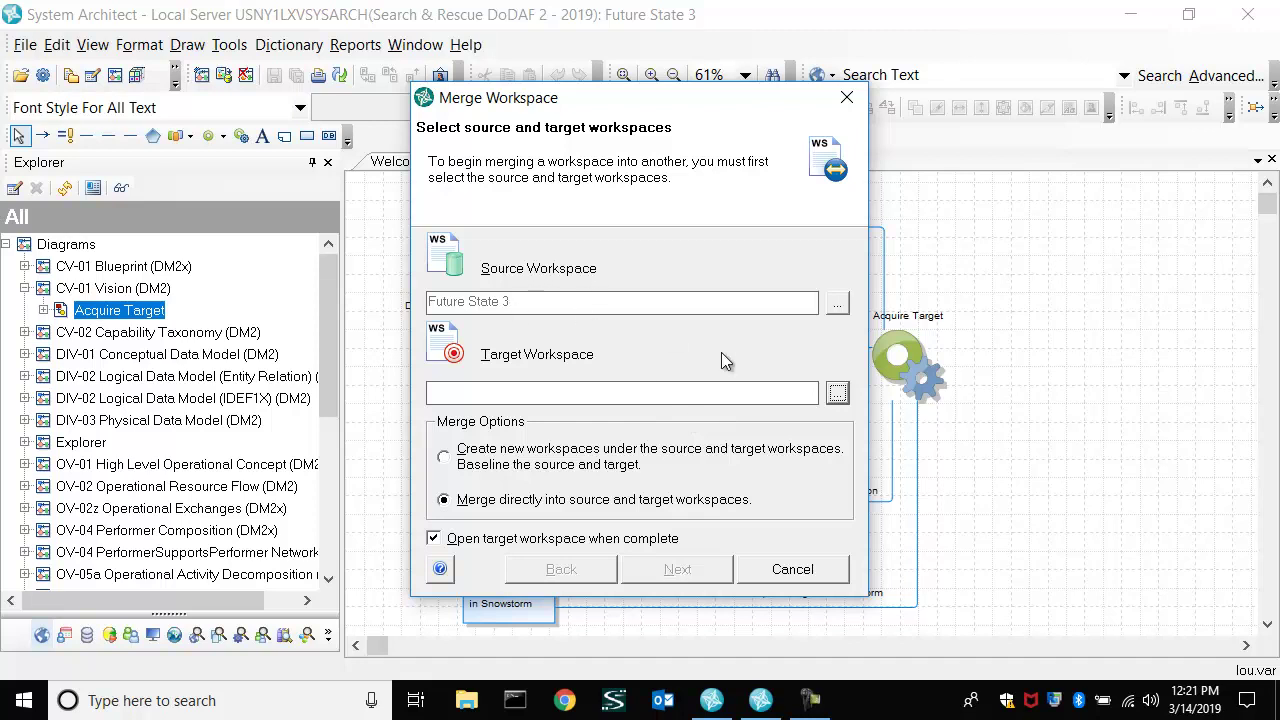
pyautogui.click(837, 394)
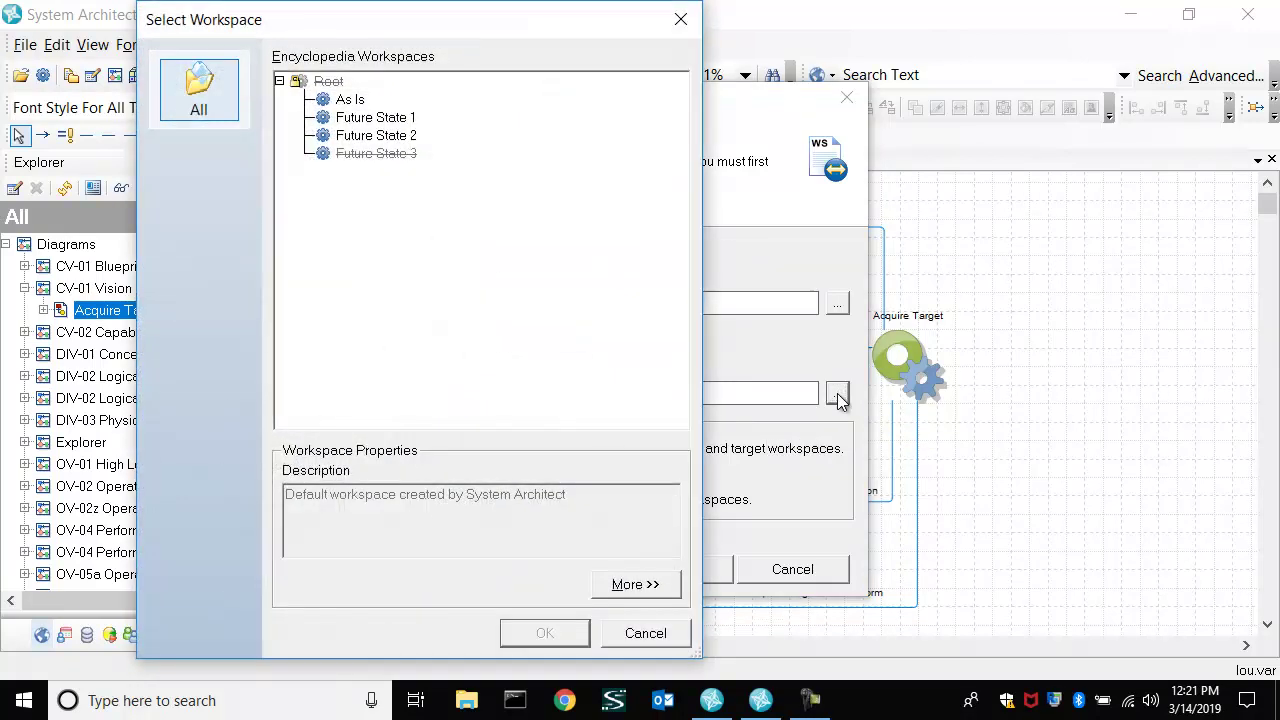
pyautogui.click(397, 120)
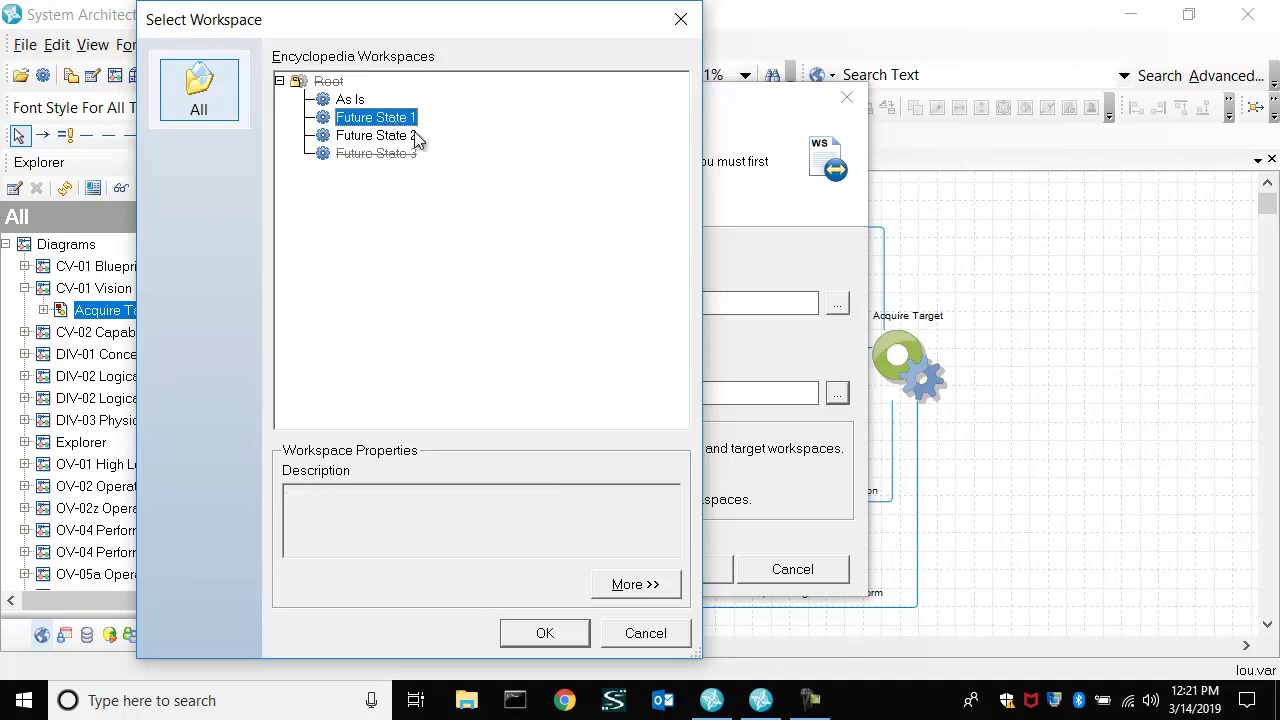
pyautogui.click(545, 633)
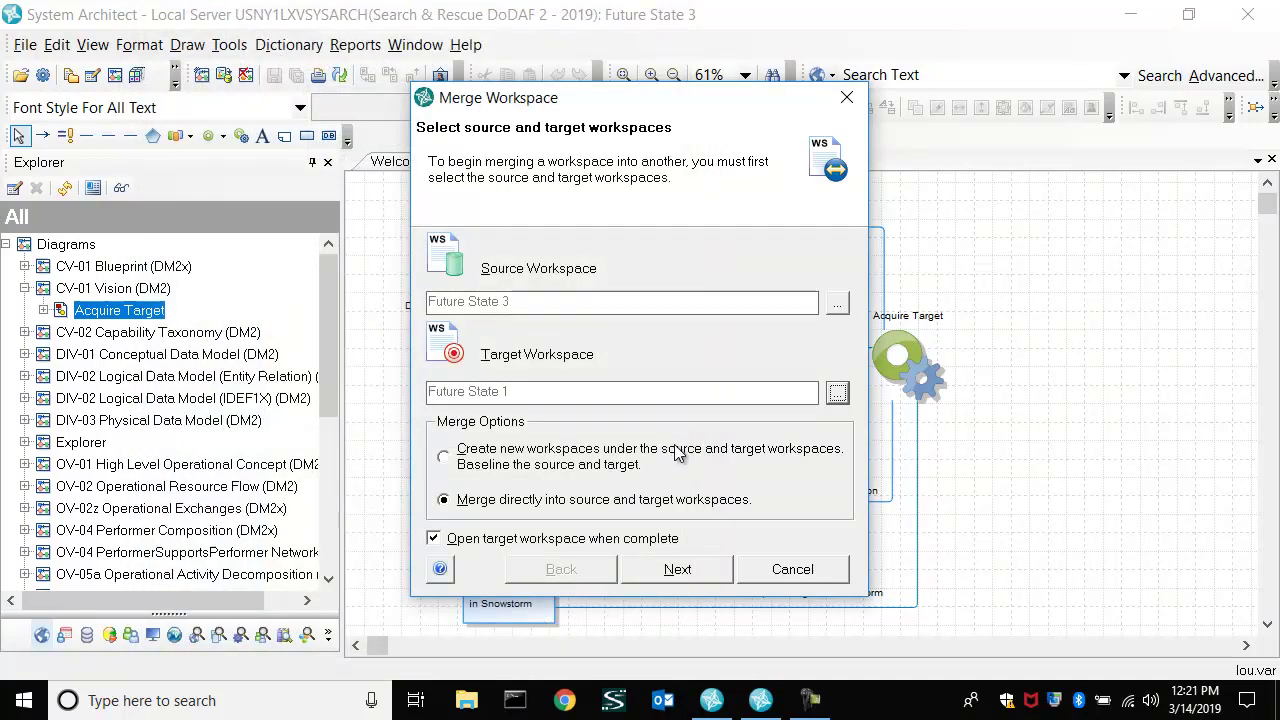
pyautogui.click(678, 569)
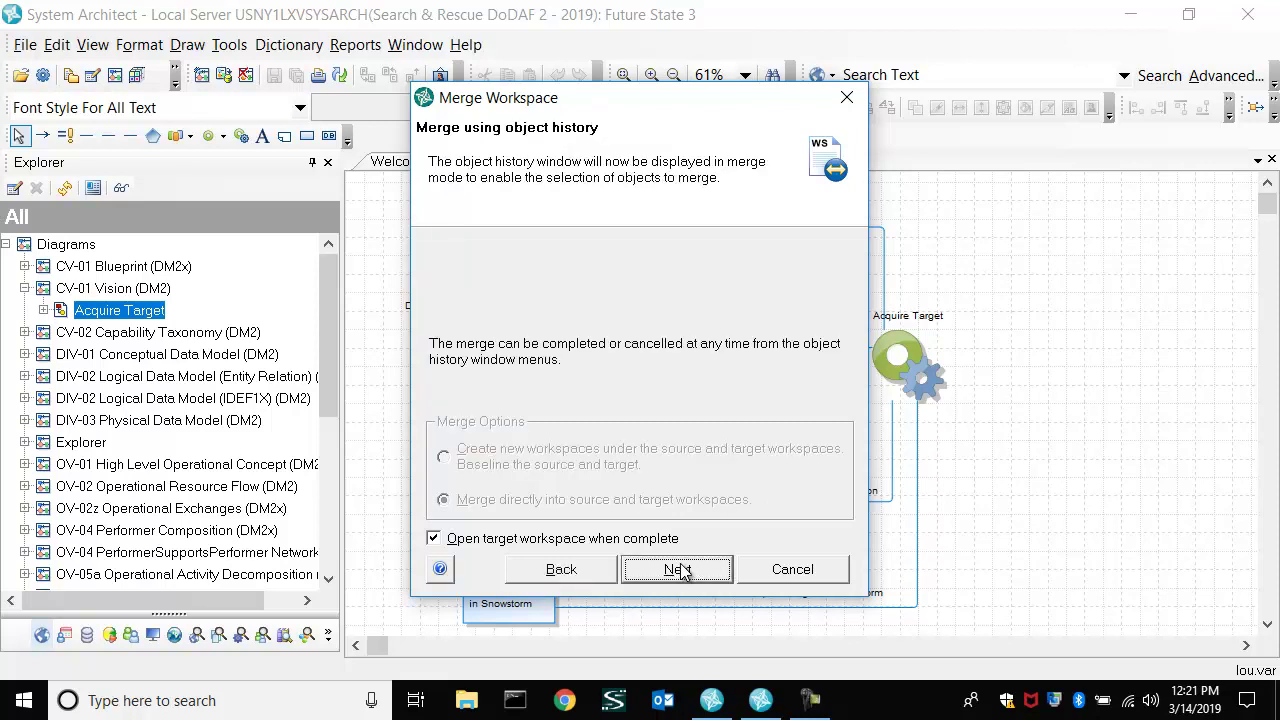
# - Open the Object History merge grid, scroll its columns, and select the Identify Target by Facial Recognition change
pyautogui.click(680, 570)
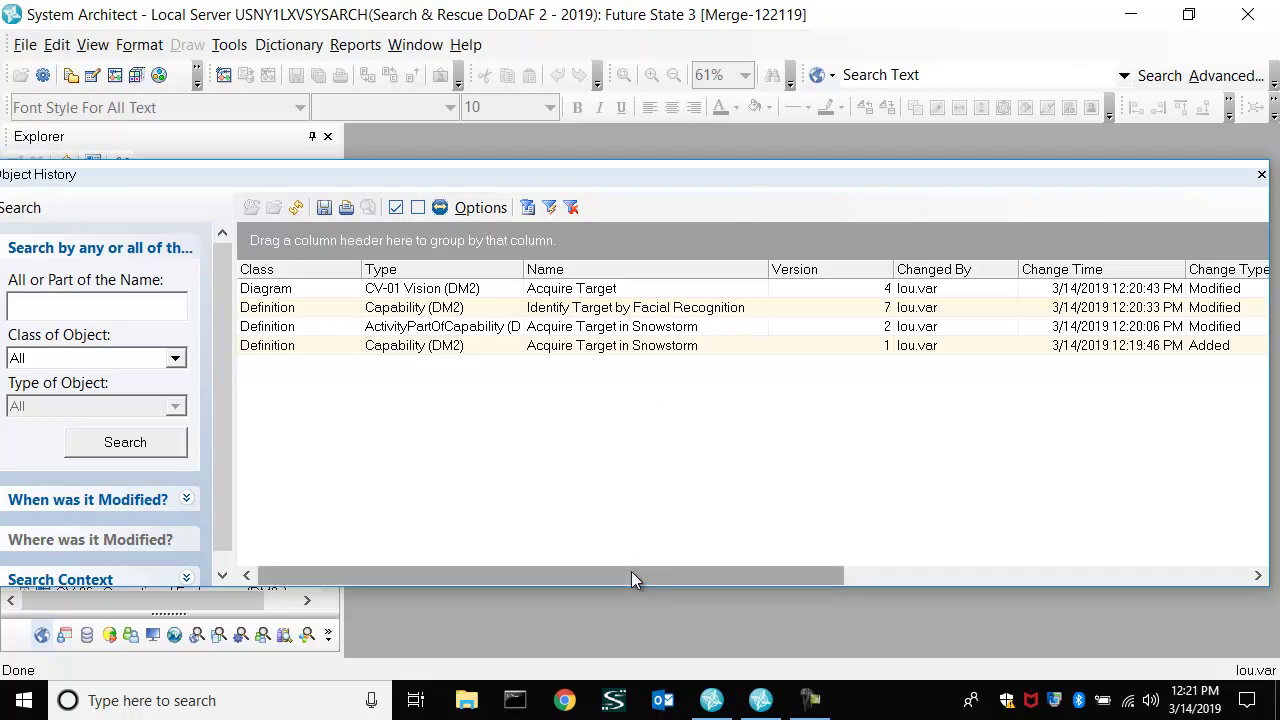
pyautogui.moveTo(631, 577); pyautogui.dragTo(969, 569)
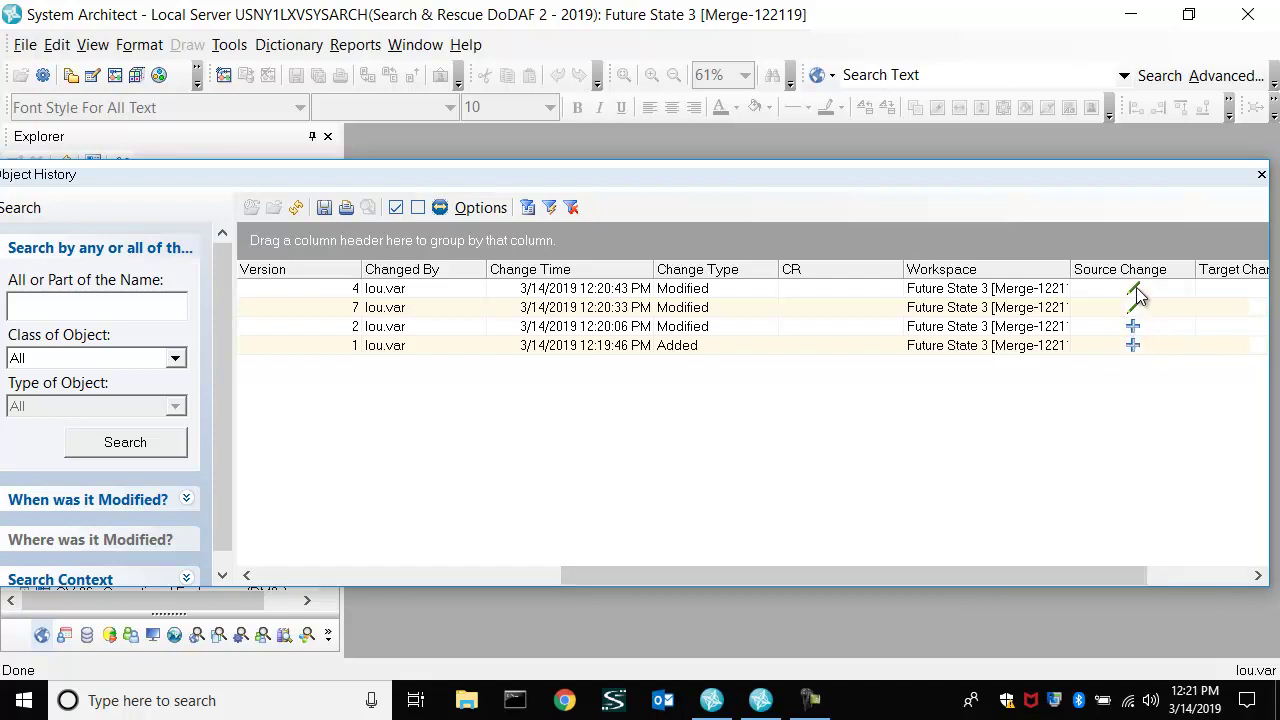
pyautogui.moveTo(866, 576); pyautogui.dragTo(634, 576)
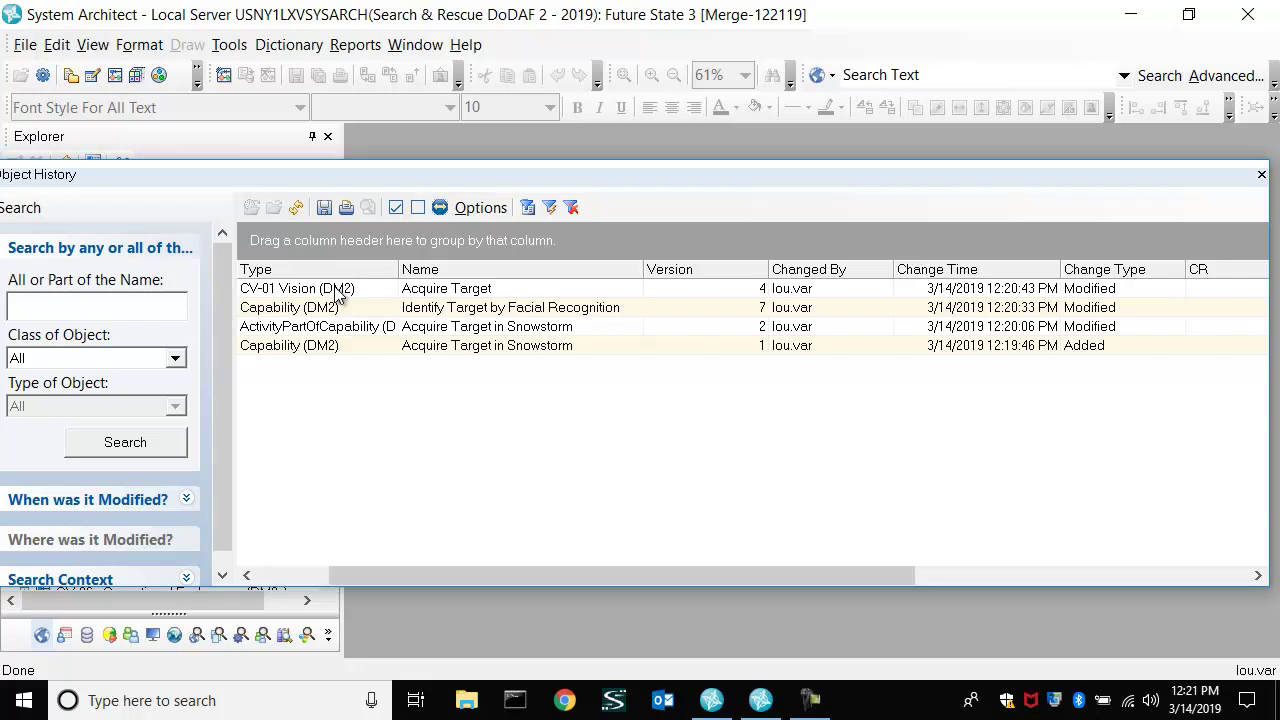
pyautogui.click(525, 316)
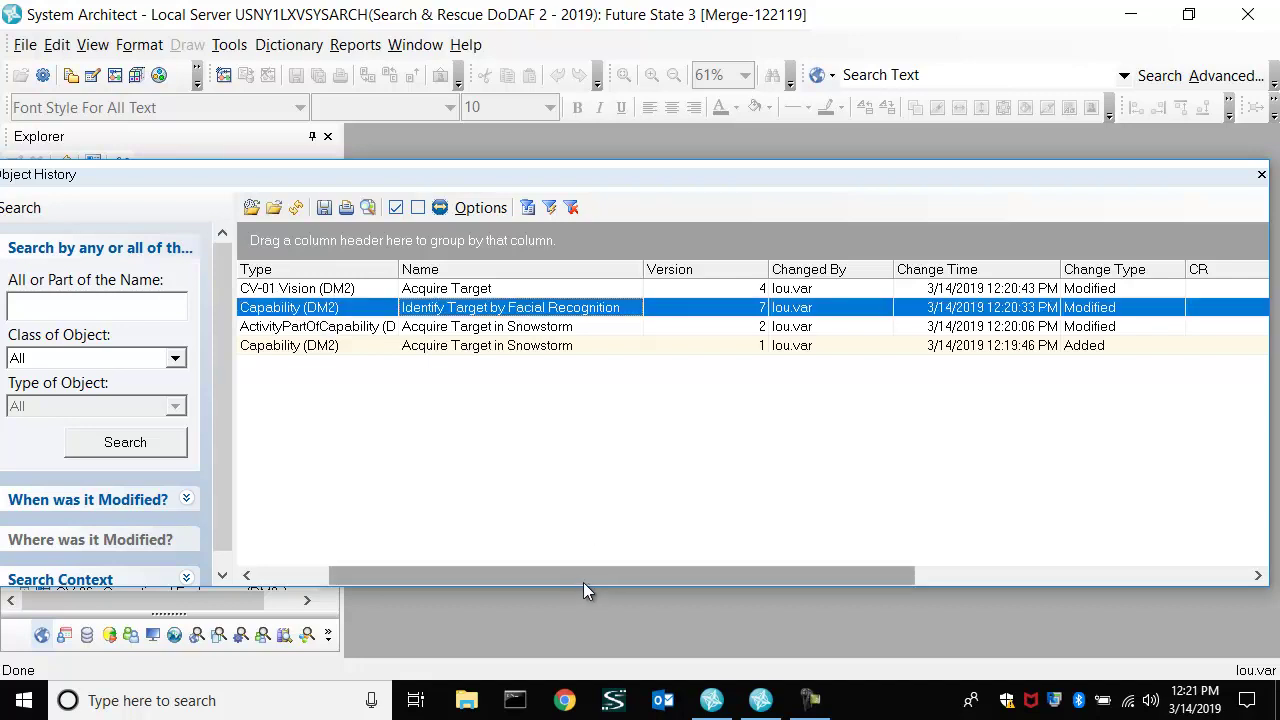
pyautogui.moveTo(588, 580); pyautogui.dragTo(601, 603)
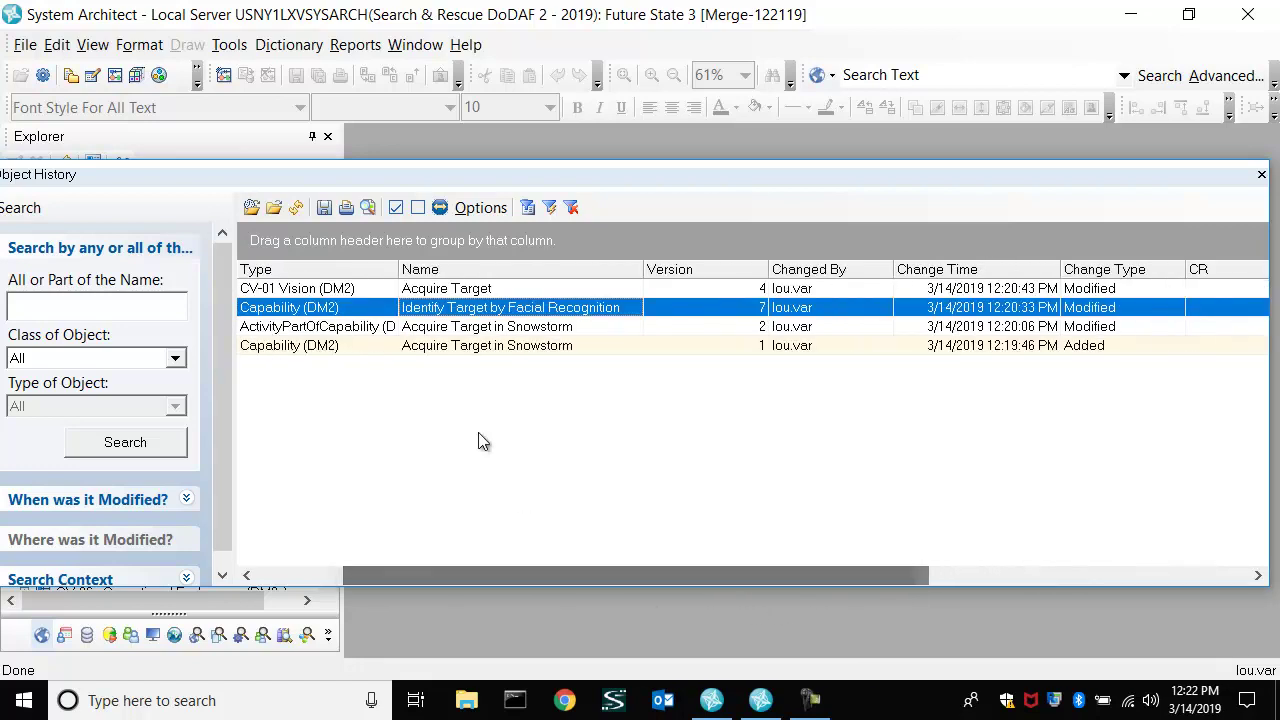
pyautogui.click(367, 207)
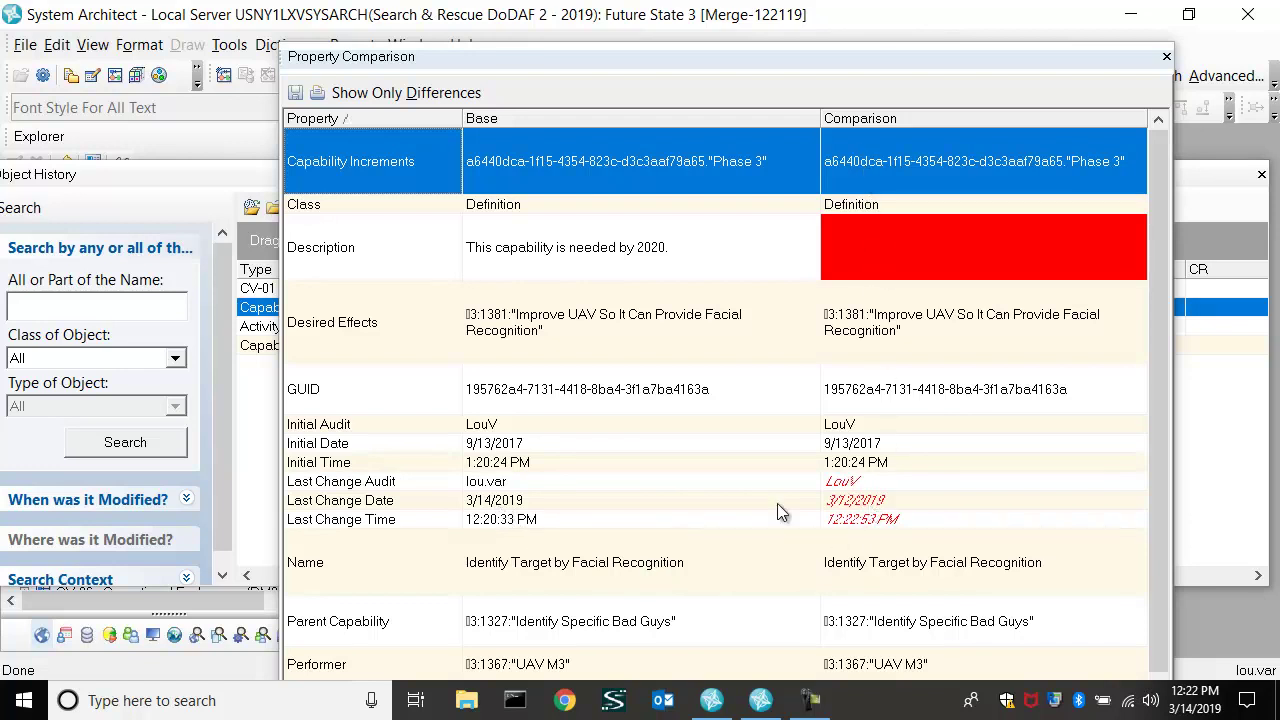
pyautogui.click(526, 117)
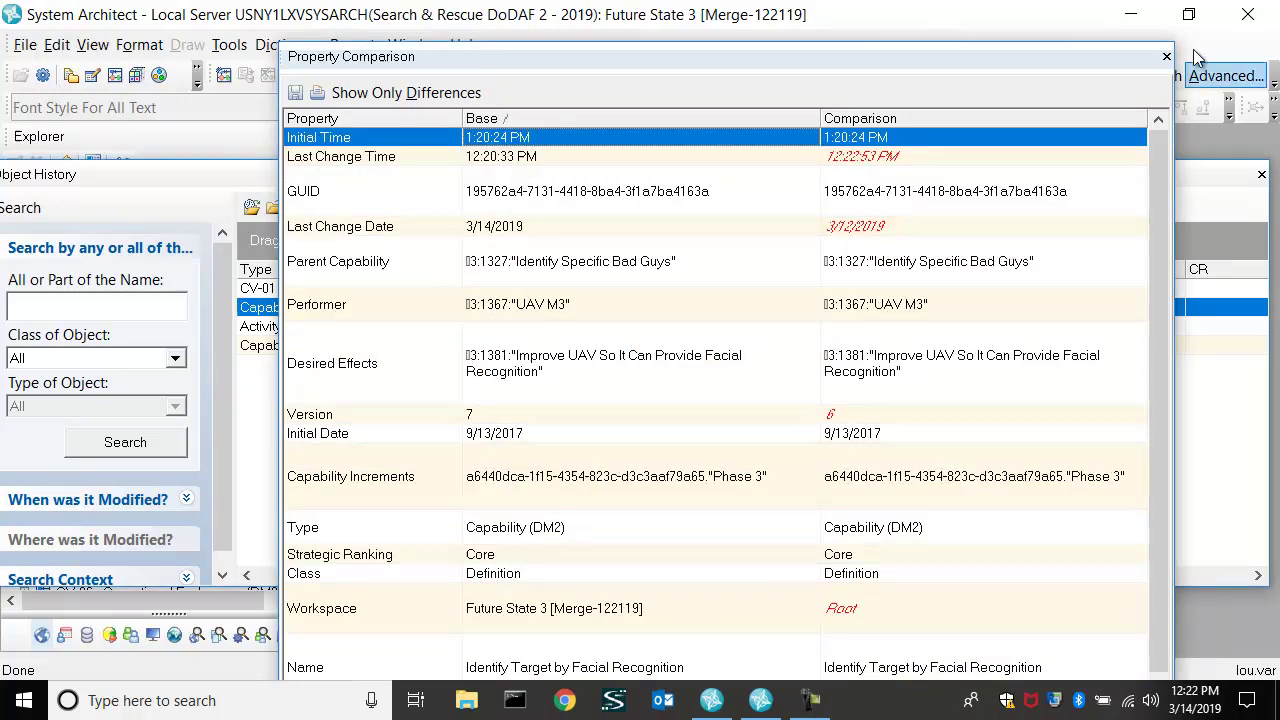
pyautogui.click(1166, 56)
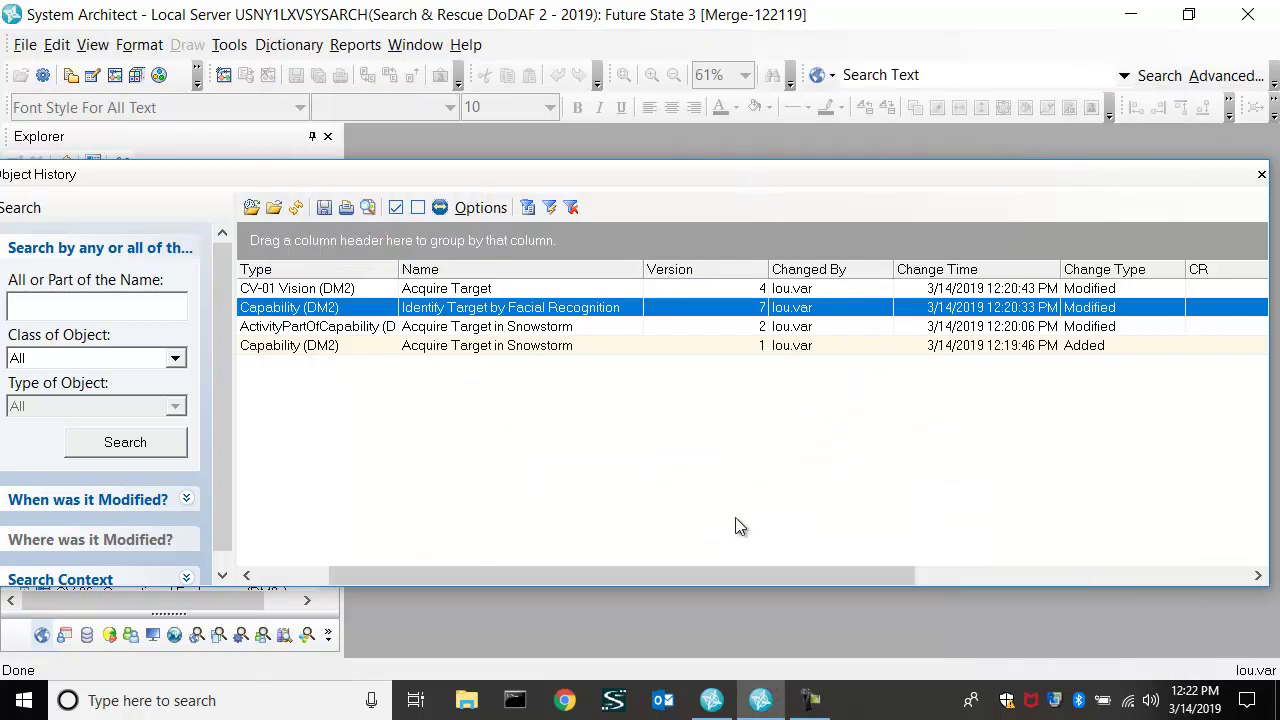
# - Mark for merging the Snowstorm capability, facial recognition capability, Acquire Target diagram and Snowstorm relationship changes
pyautogui.moveTo(731, 575); pyautogui.dragTo(1060, 593)
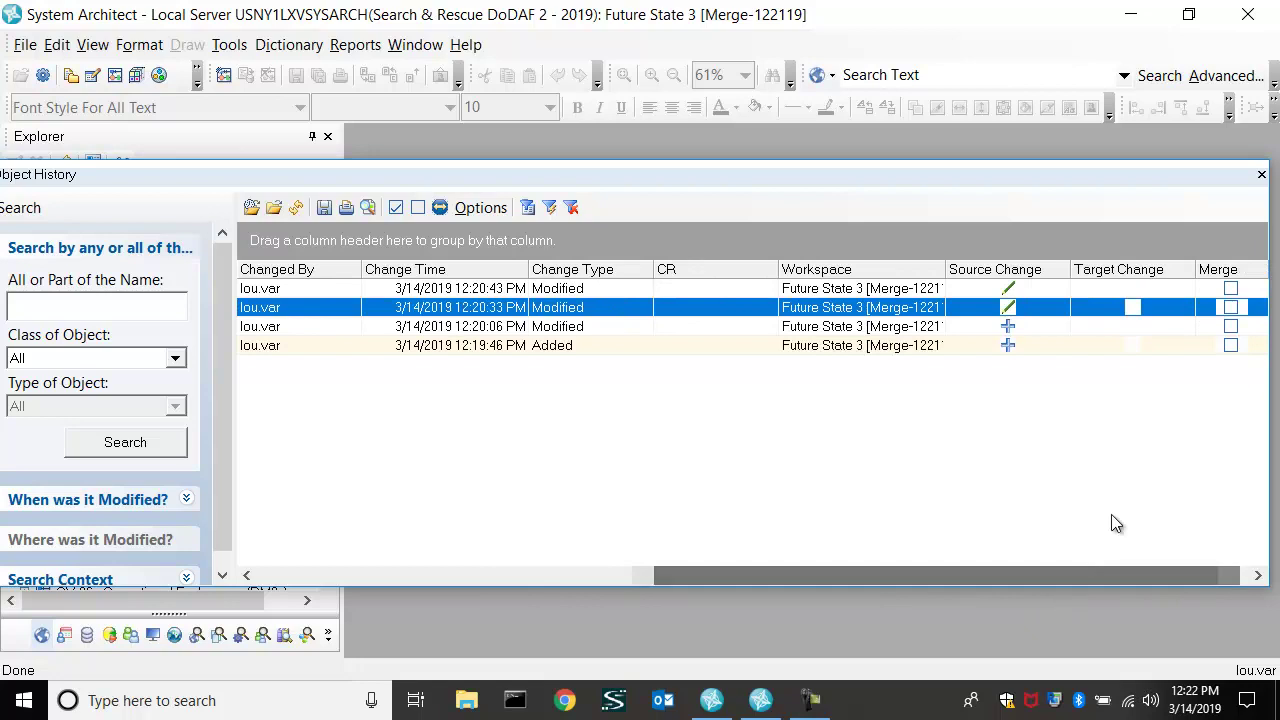
pyautogui.click(1230, 347)
pyautogui.click(1230, 347)
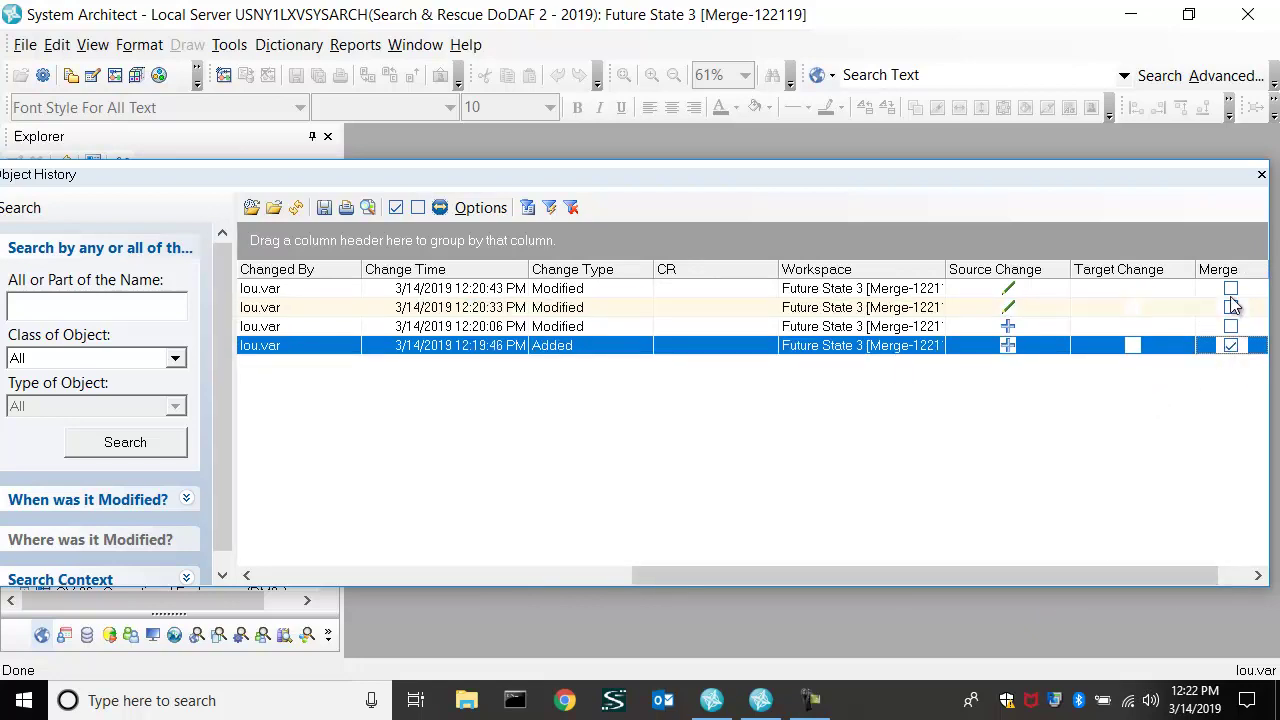
pyautogui.click(1230, 307)
pyautogui.click(1230, 288)
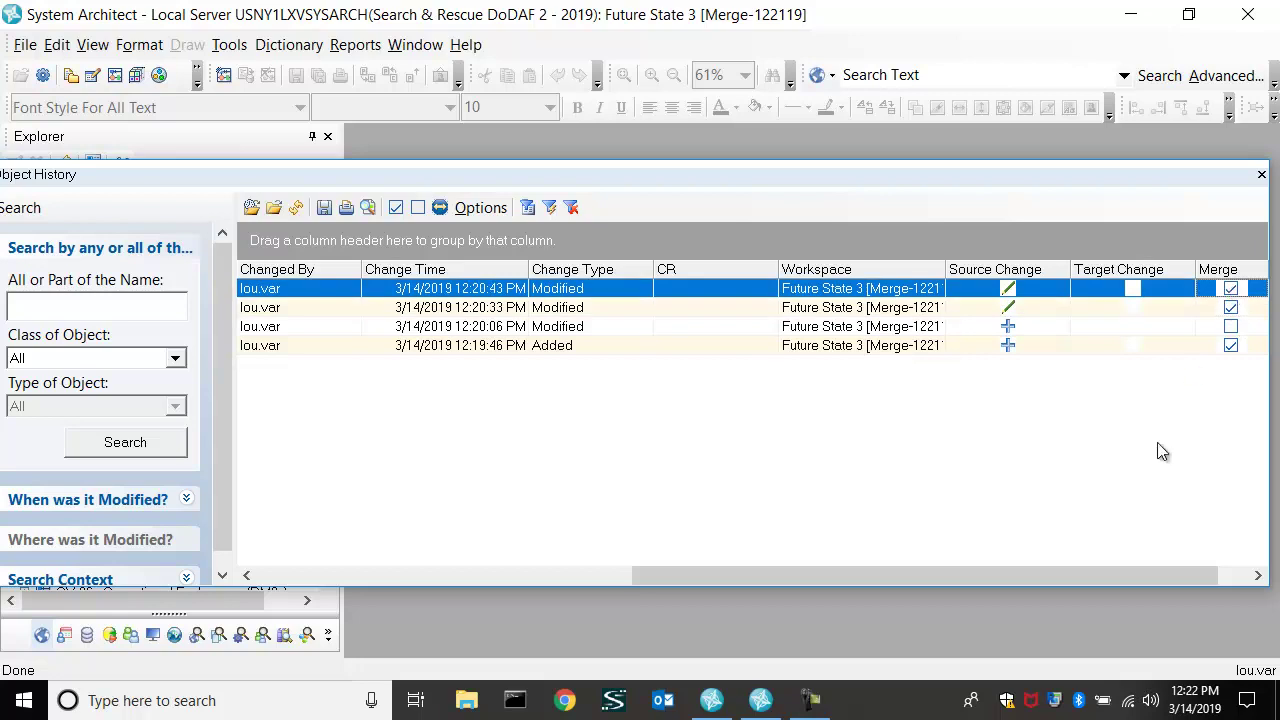
pyautogui.click(1230, 326)
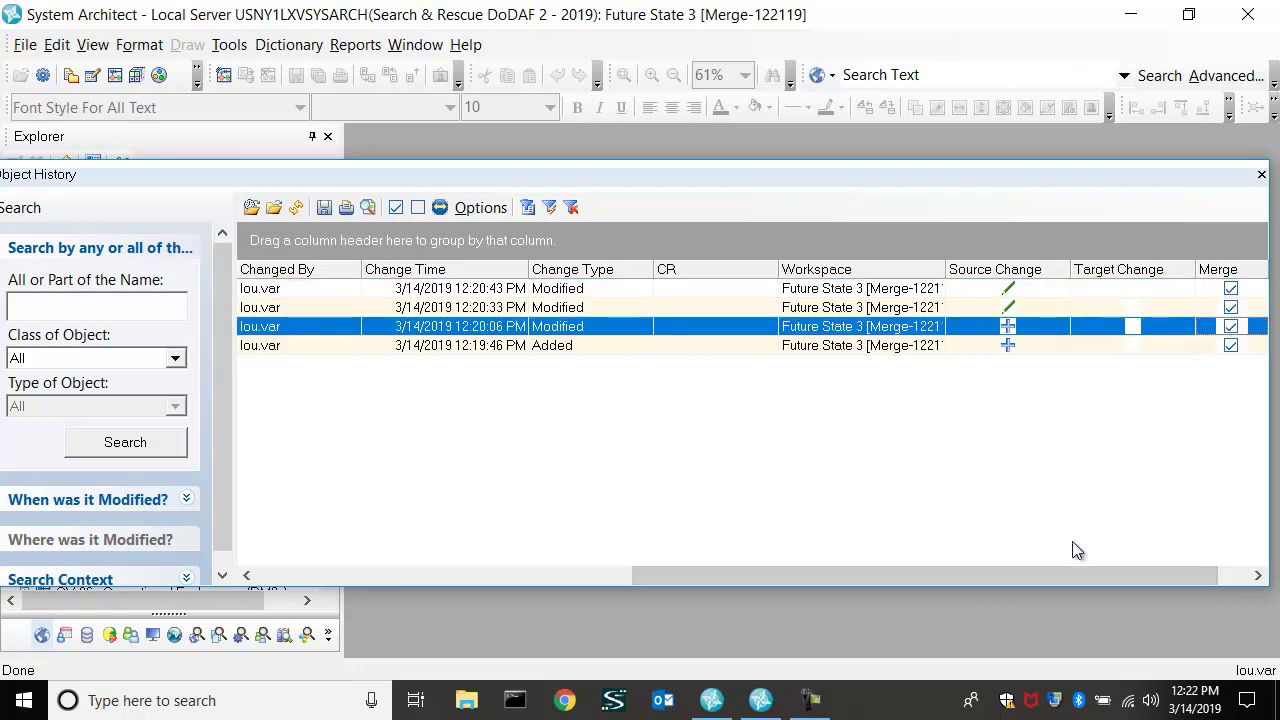
pyautogui.moveTo(887, 573); pyautogui.dragTo(476, 578)
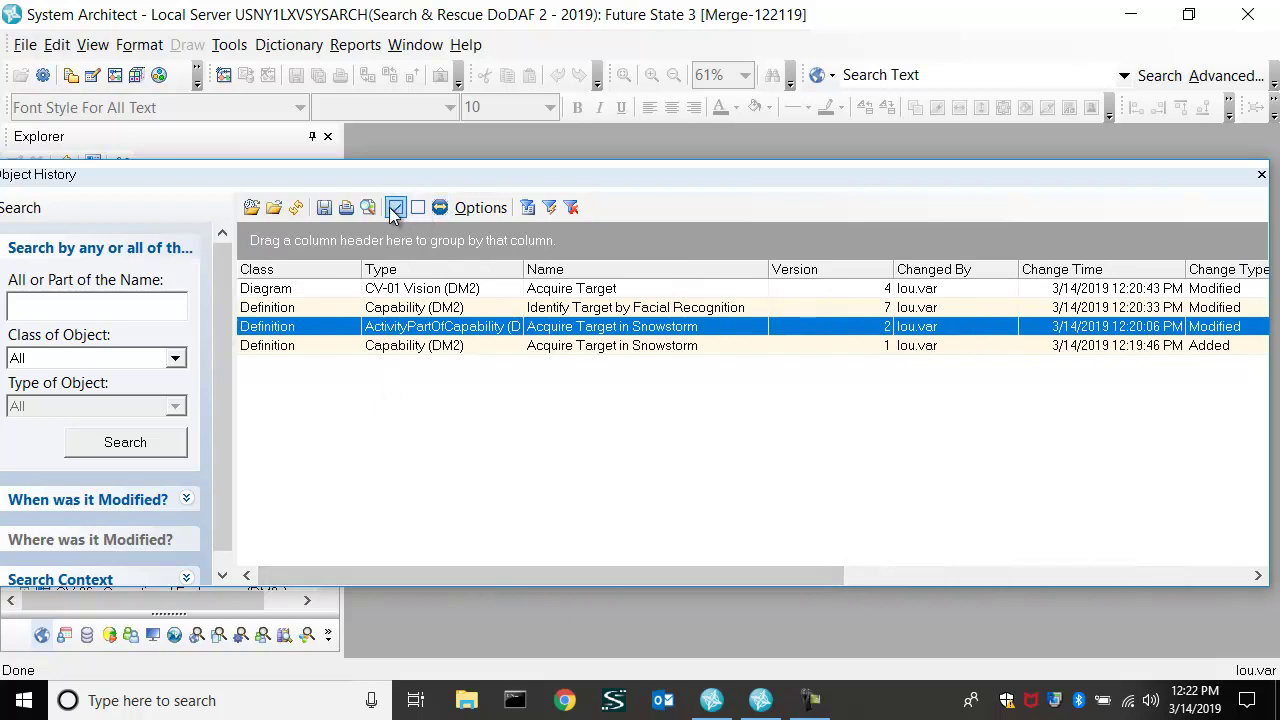
# - Complete the merge into Future State 1 and close the report: one diagram replaced, two entries added
pyautogui.click(440, 208)
pyautogui.click(686, 566)
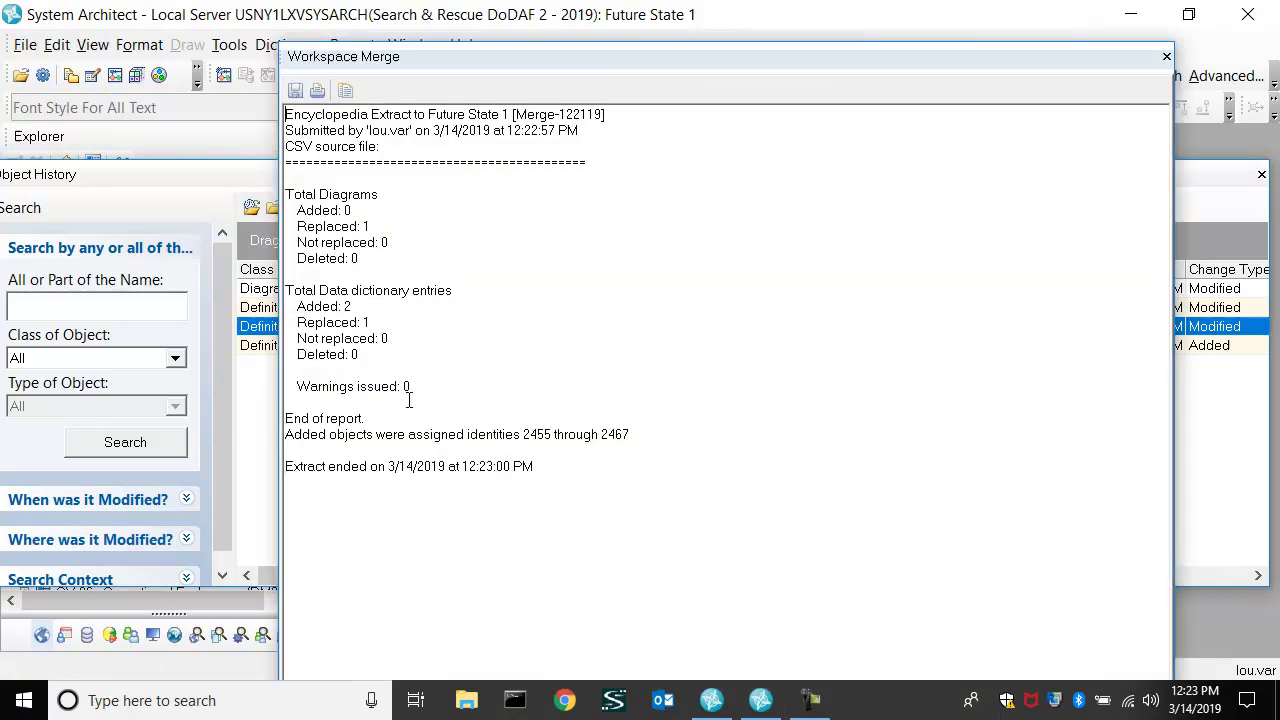
pyautogui.click(1165, 57)
pyautogui.moveTo(987, 174); pyautogui.dragTo(943, 192)
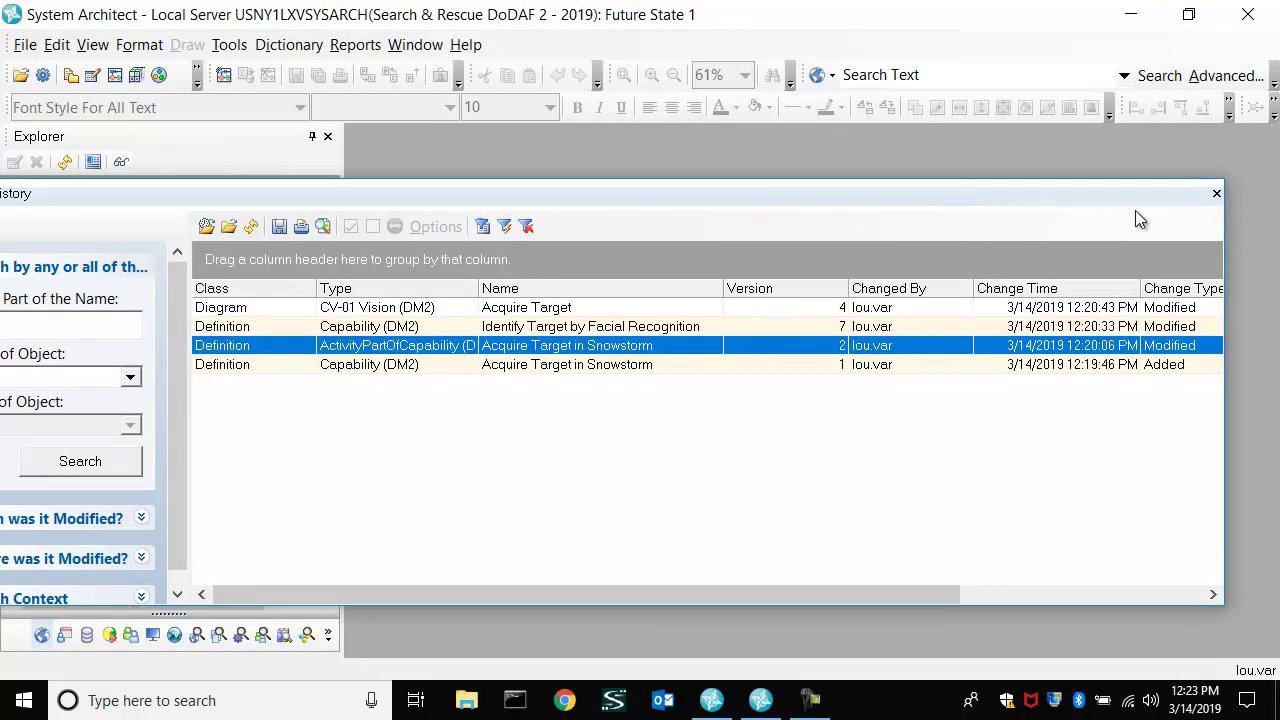
# - Close Object History and open the Acquire Target diagram under CV-01 Vision (DM2) in Future State 1
pyautogui.click(1216, 195)
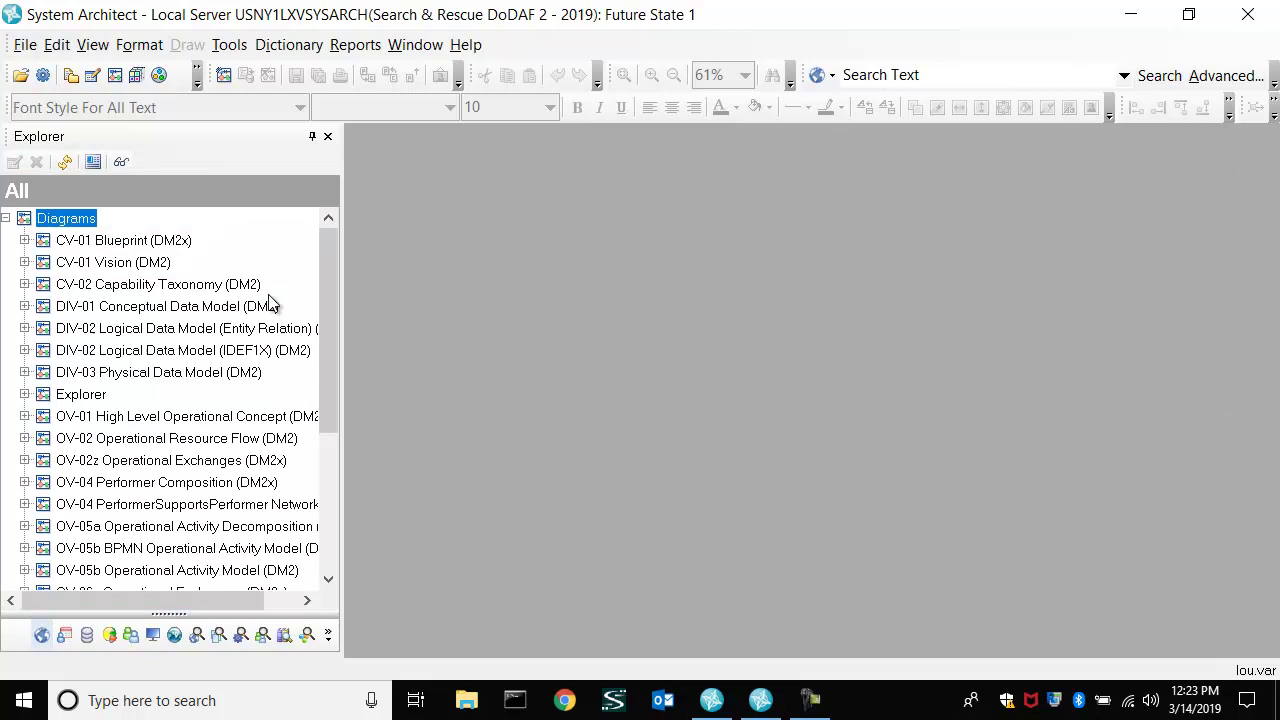
pyautogui.doubleClick(102, 262)
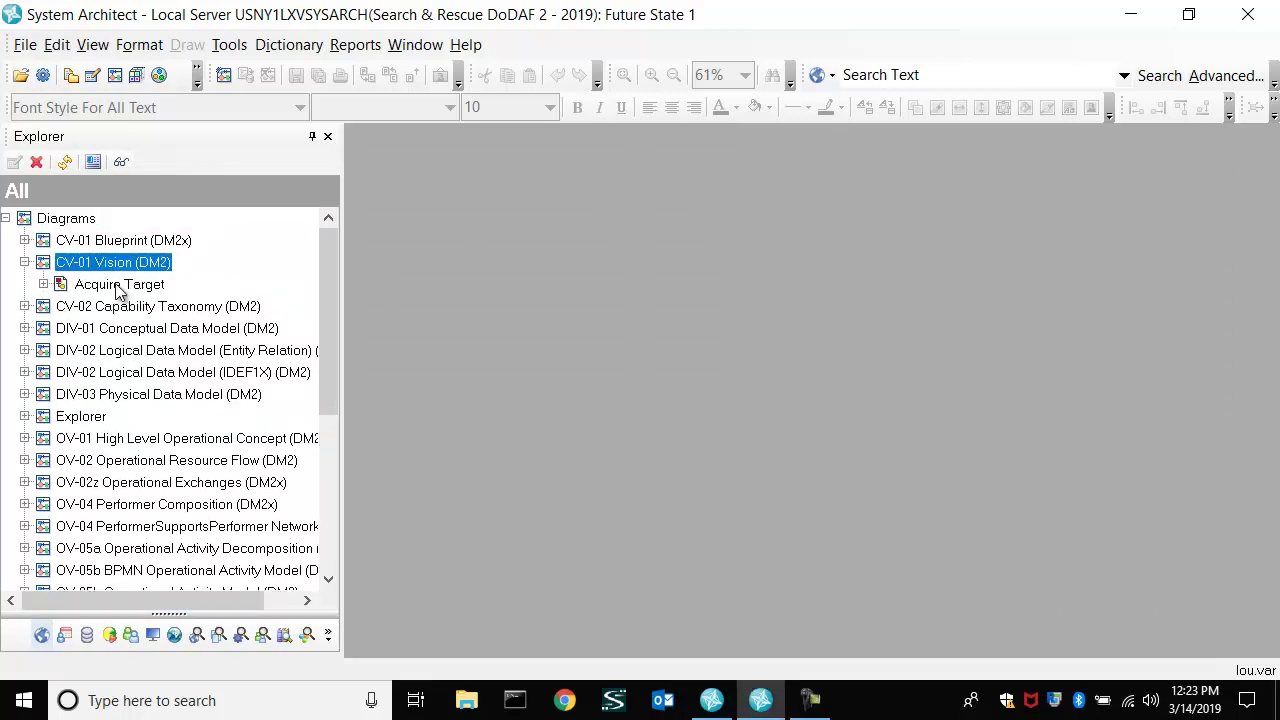
pyautogui.doubleClick(118, 285)
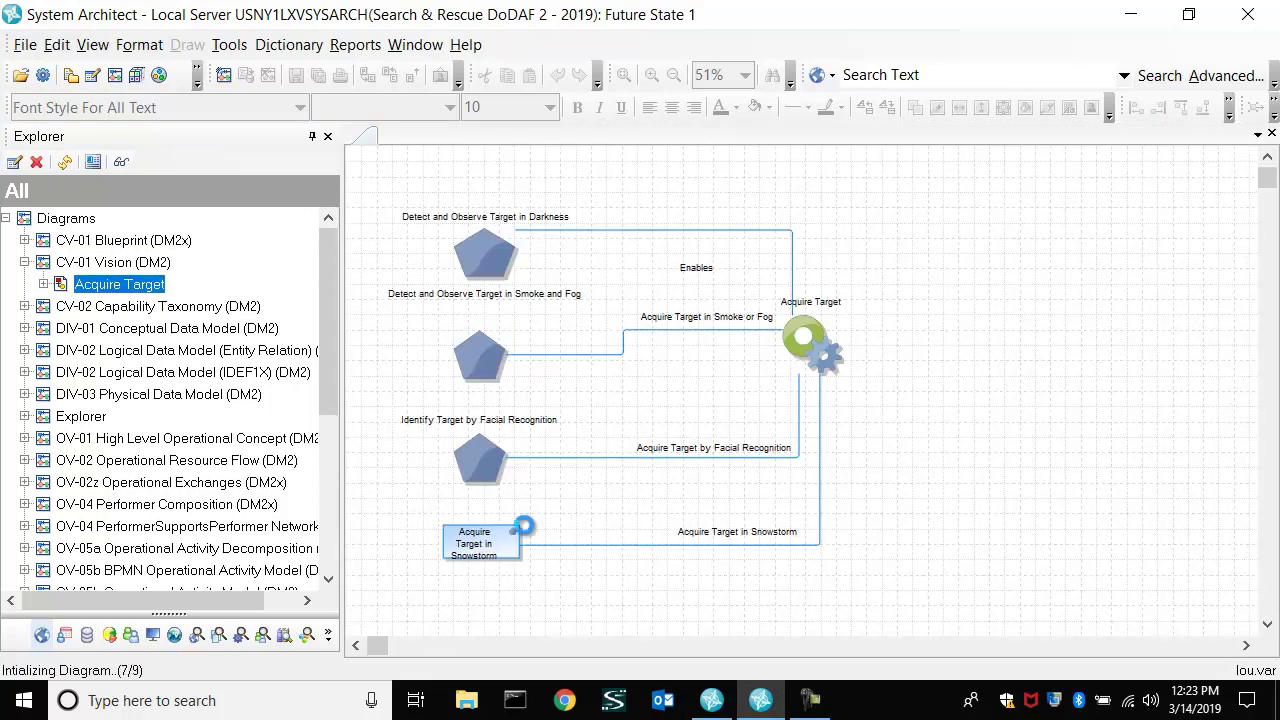